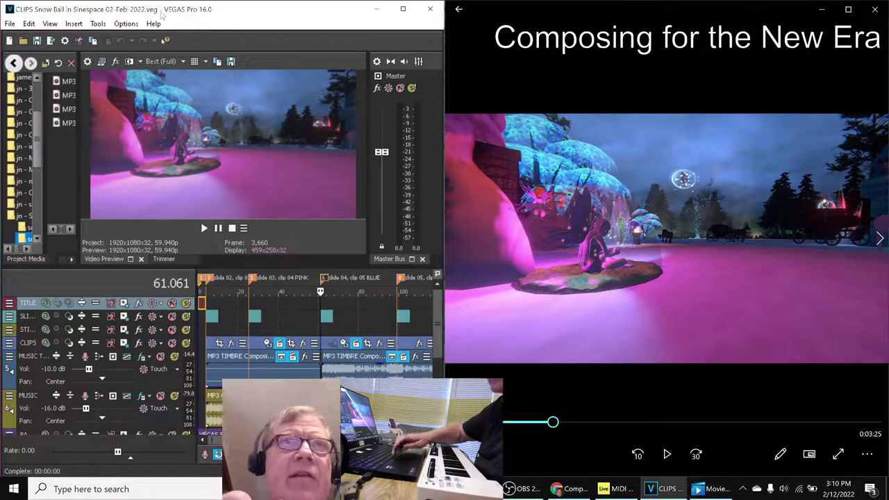
- Play and stop the VEGAS timeline, pause the Movies & TV video, and switch to the Renew One score
key(space)
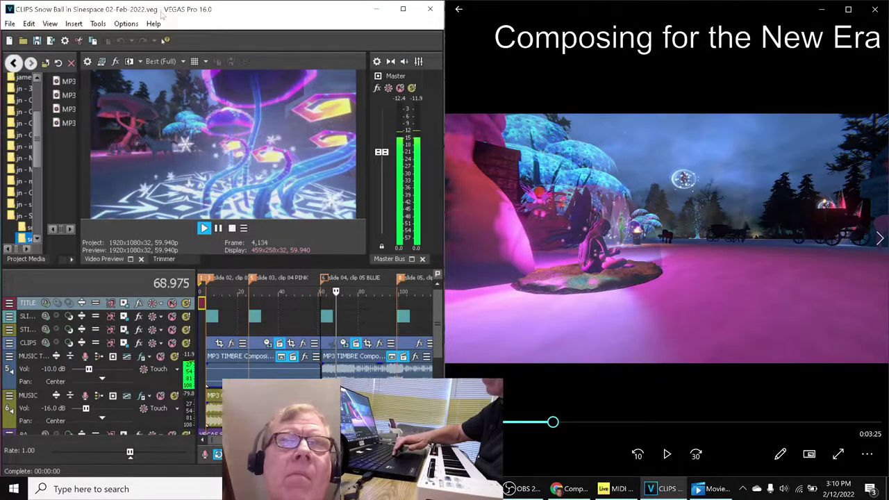
key(space)
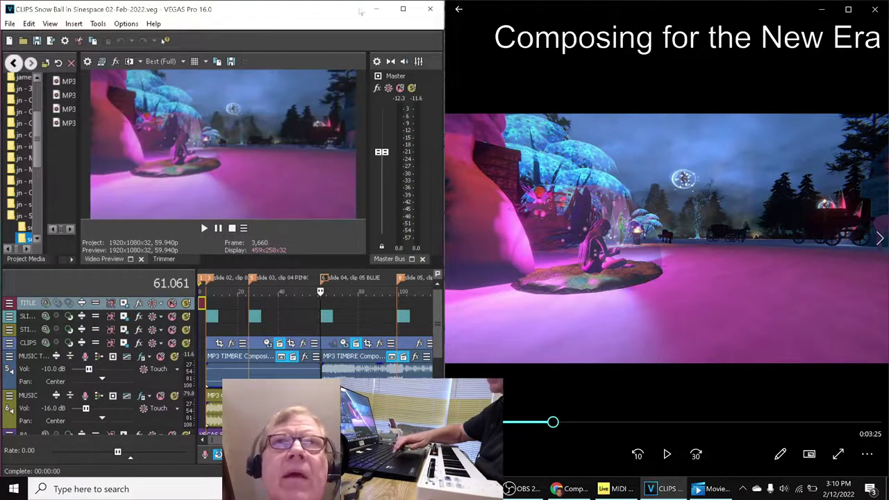
click(548, 11)
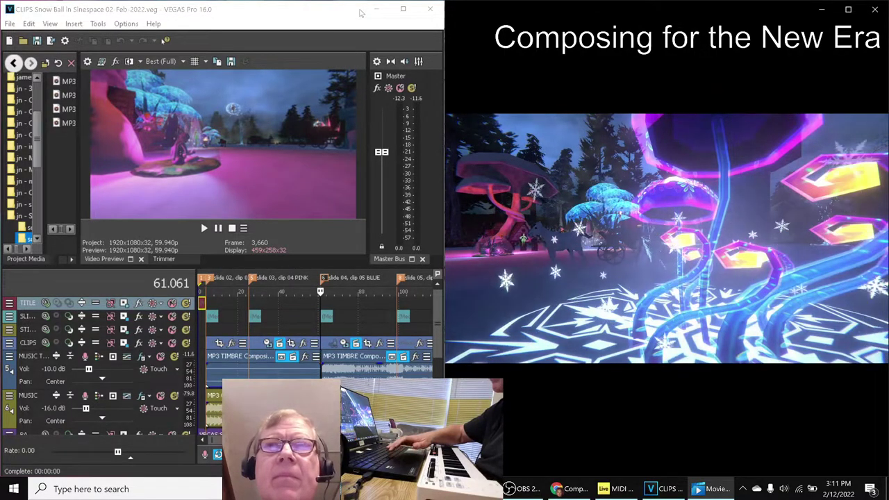
key(space)
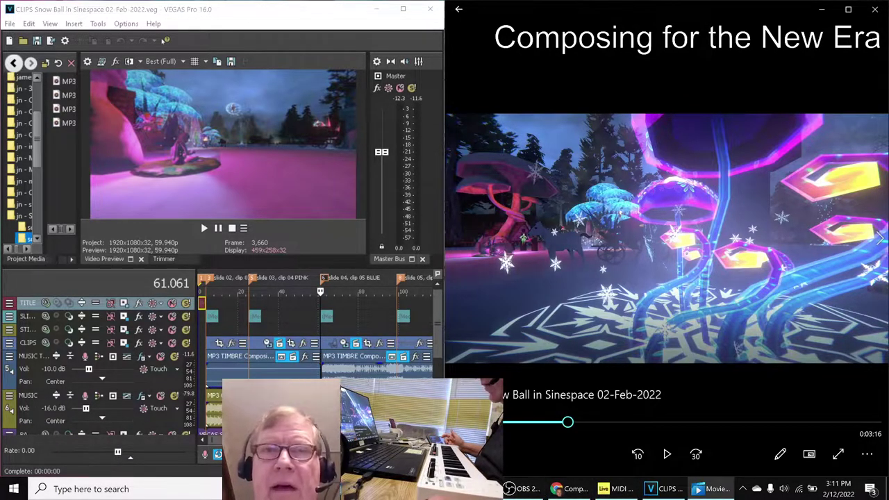
key(alt+Tab)
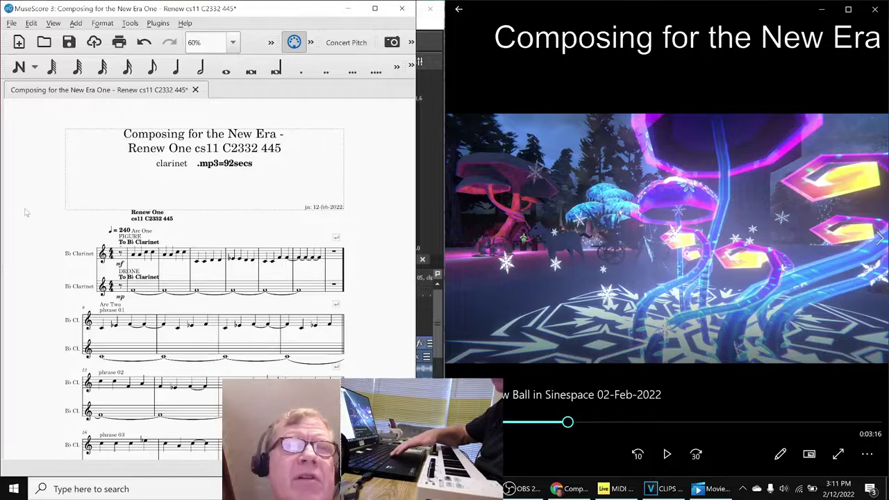
- Play and stop the opening of the Renew One score, then bring the Ableton Live set forward
key(space)
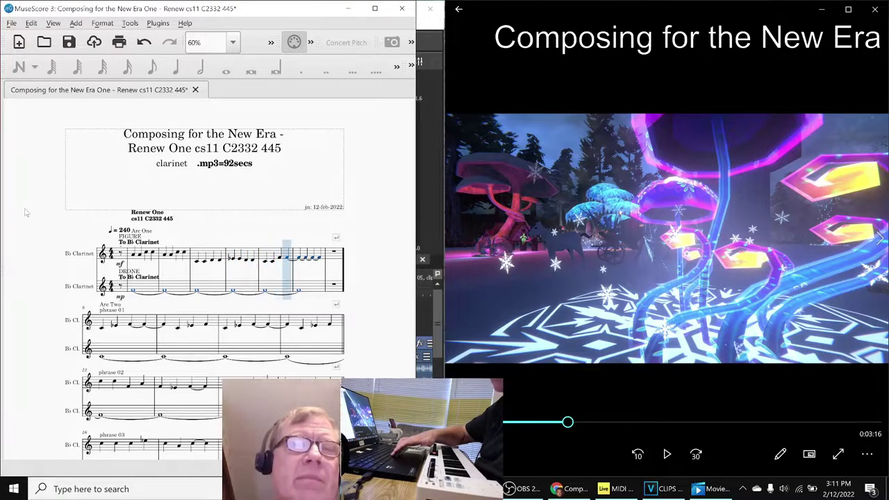
key(space)
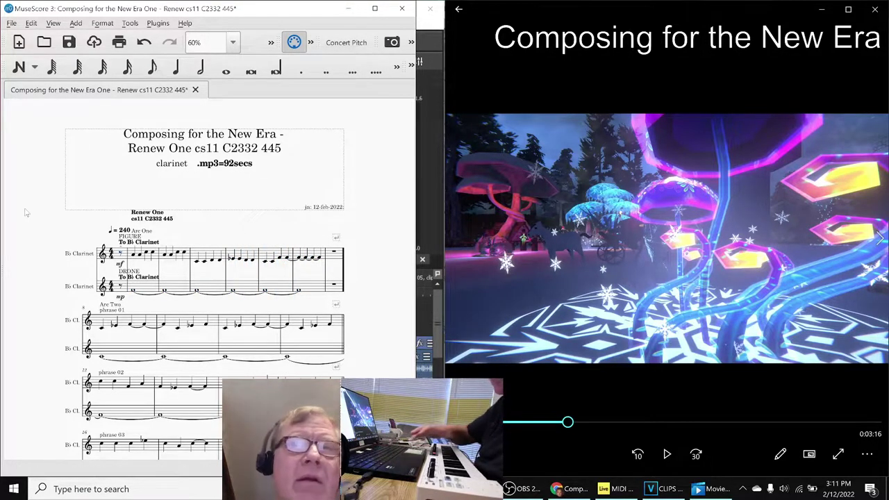
click(611, 489)
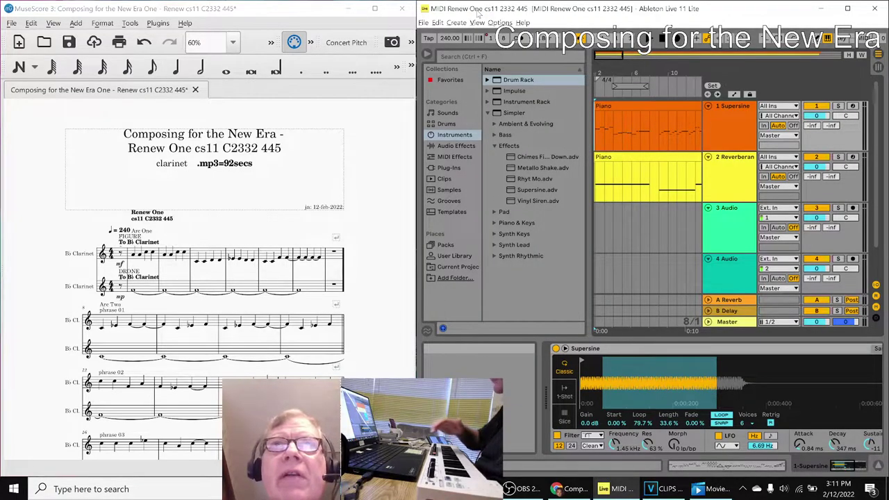
- Play the Supersine and Reverb piano tracks, minimize OBS, and bring up the Google Sheets notes
key(space)
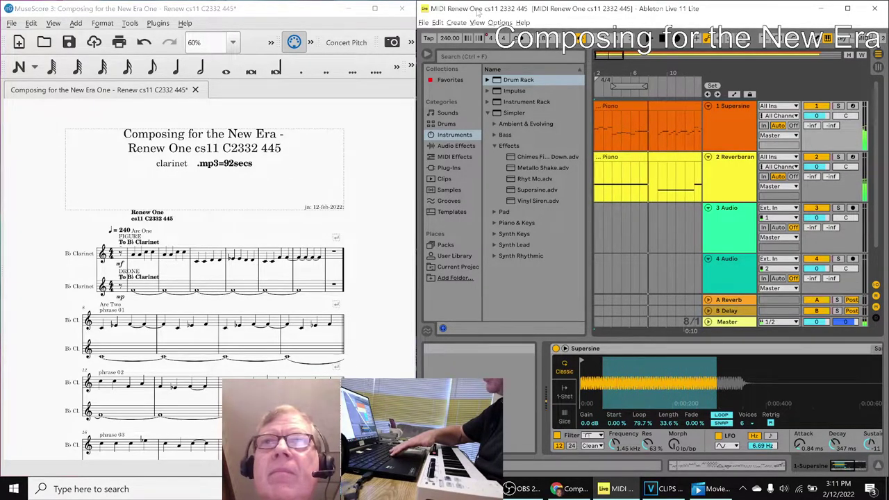
click(646, 125)
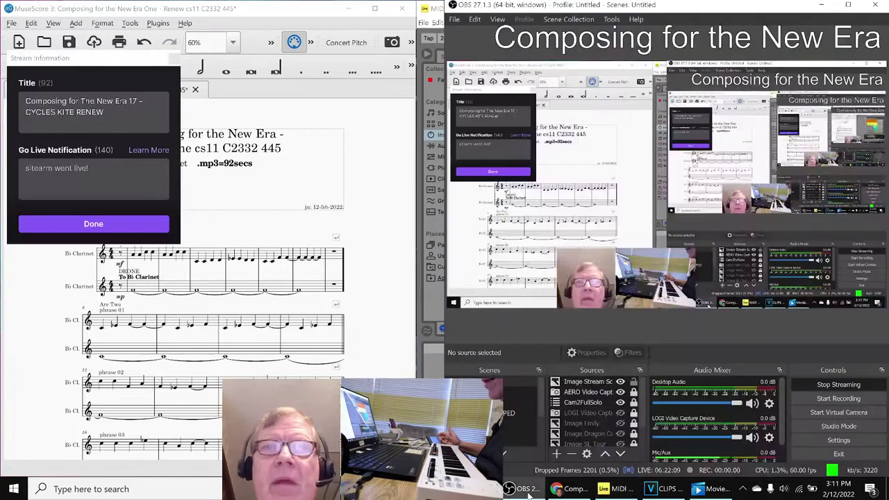
click(527, 490)
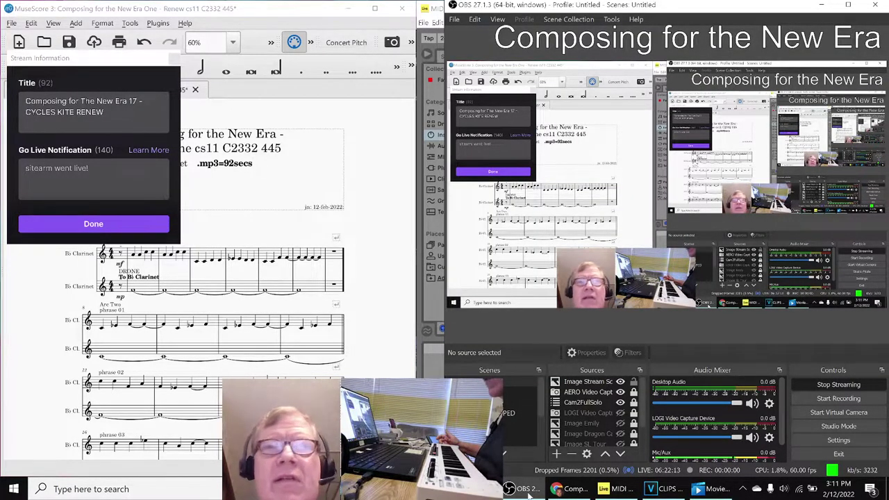
click(528, 492)
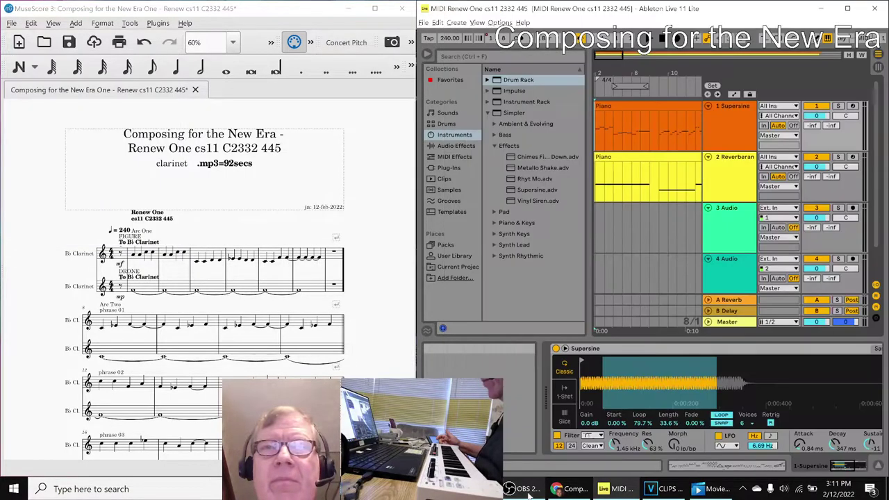
click(574, 490)
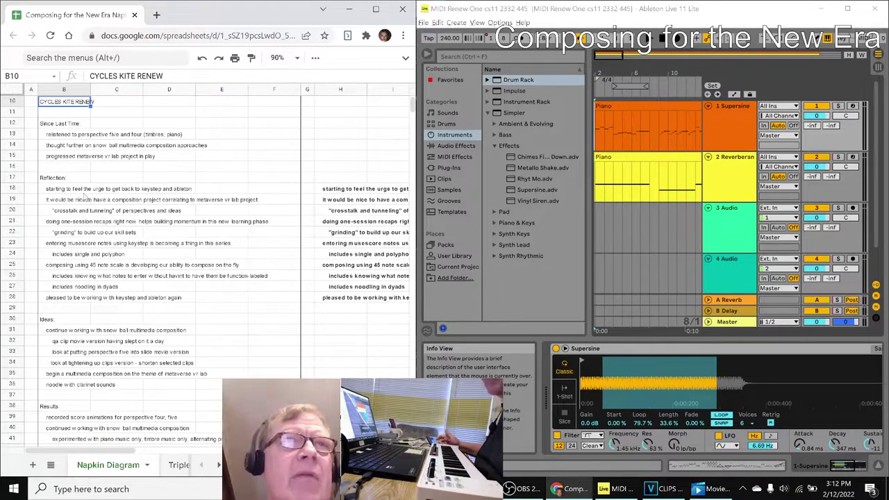
- Step through the Reflection notes from B18 and H21 down to H23
click(83, 193)
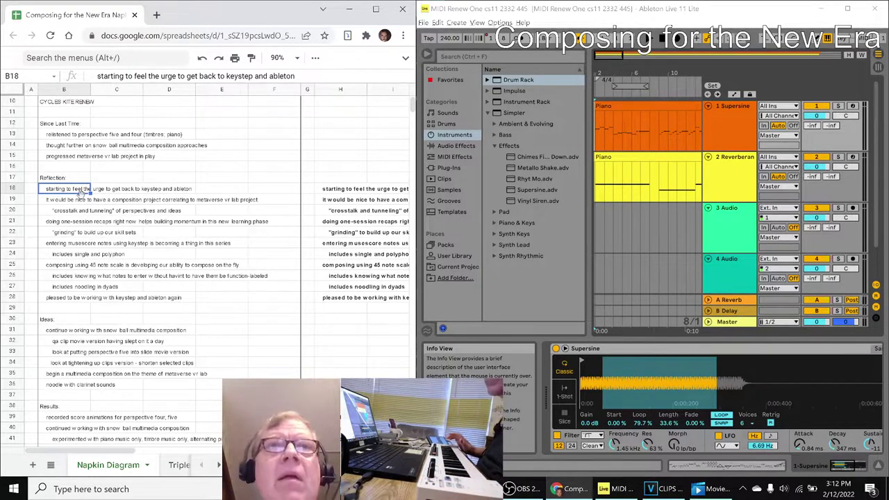
click(321, 223)
key(Right)
key(Right)
key(Right)
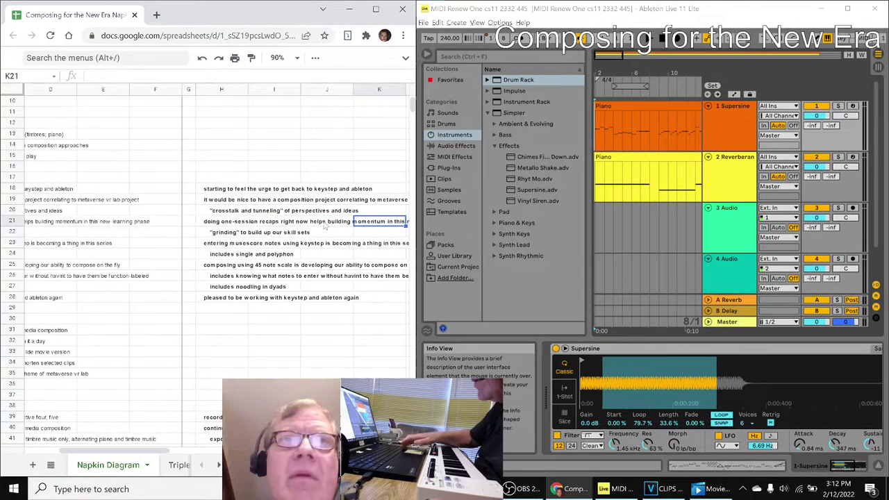
key(Down)
key(Left)
key(Left)
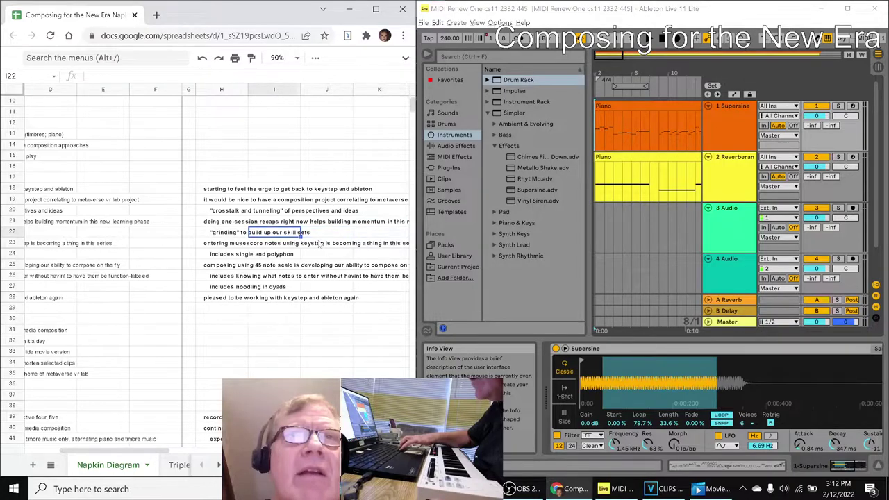
key(Left)
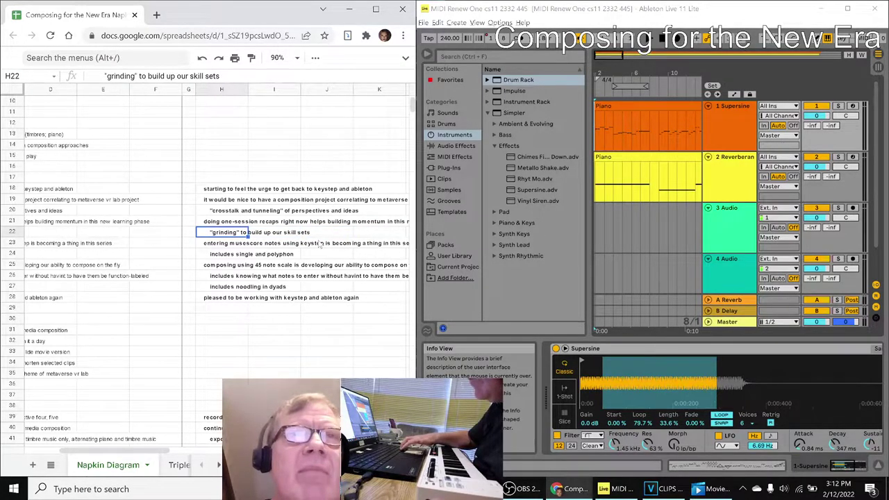
key(Down)
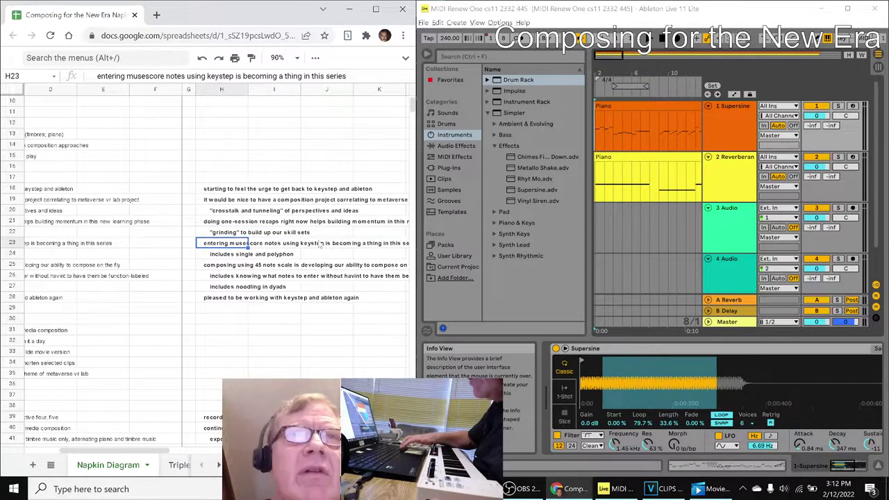
- Check the video windows, select the 45-note scale note in H25, then return to MuseScore
click(712, 489)
click(667, 489)
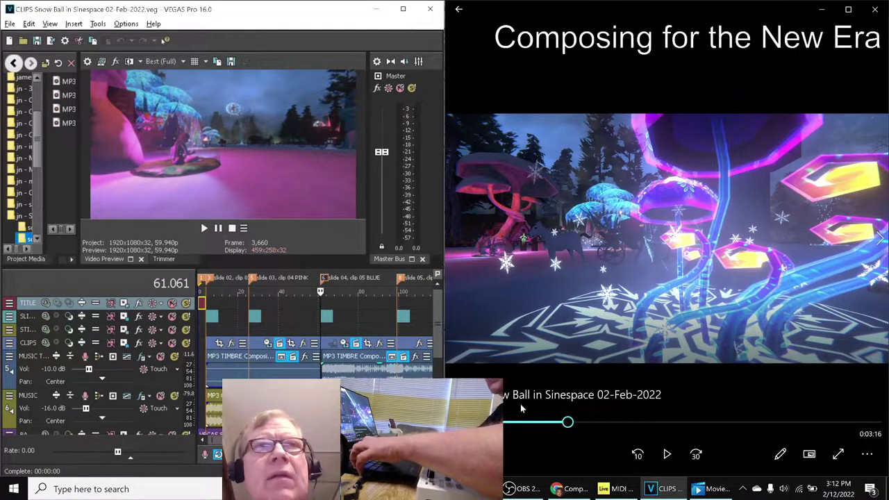
click(520, 403)
key(alt+Tab)
key(alt+Tab)
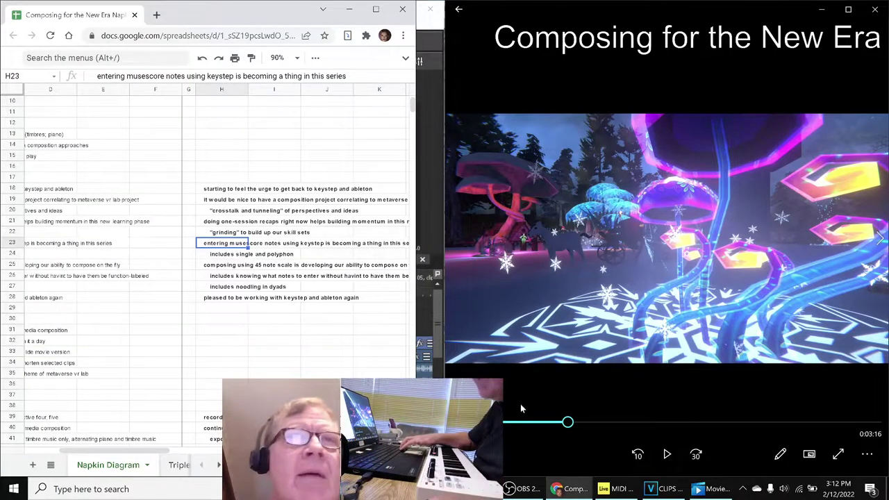
click(223, 265)
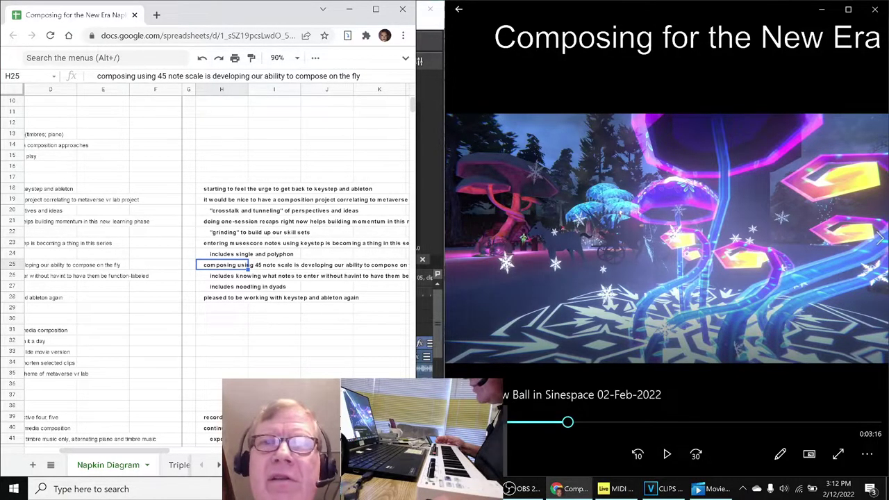
key(alt+Tab)
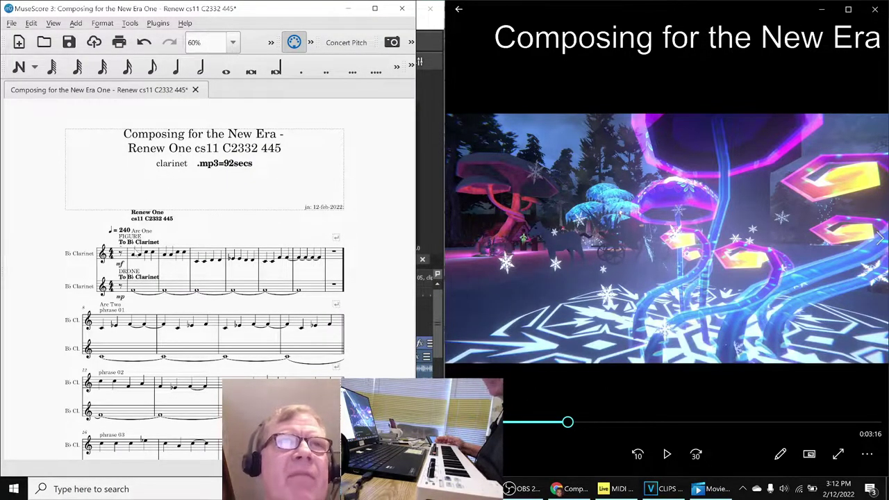
- Show the piano keyboard and enter an F4 whole note at the start of measure 1
click(134, 256)
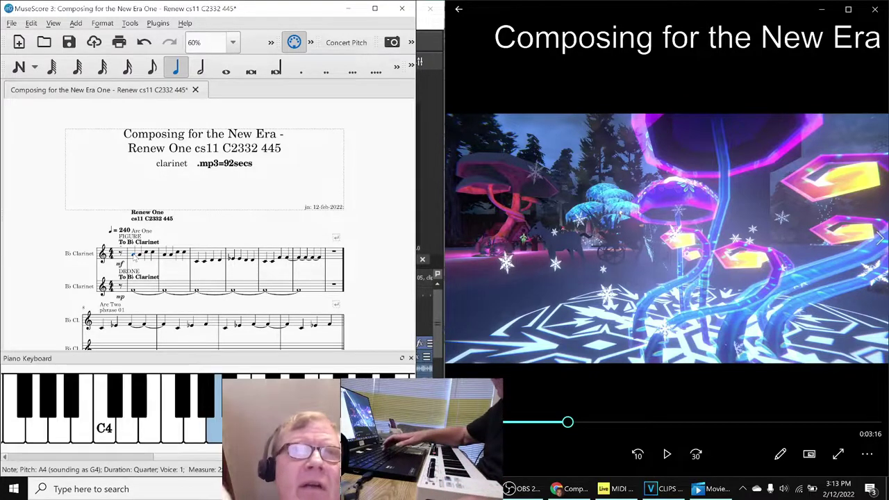
key(p)
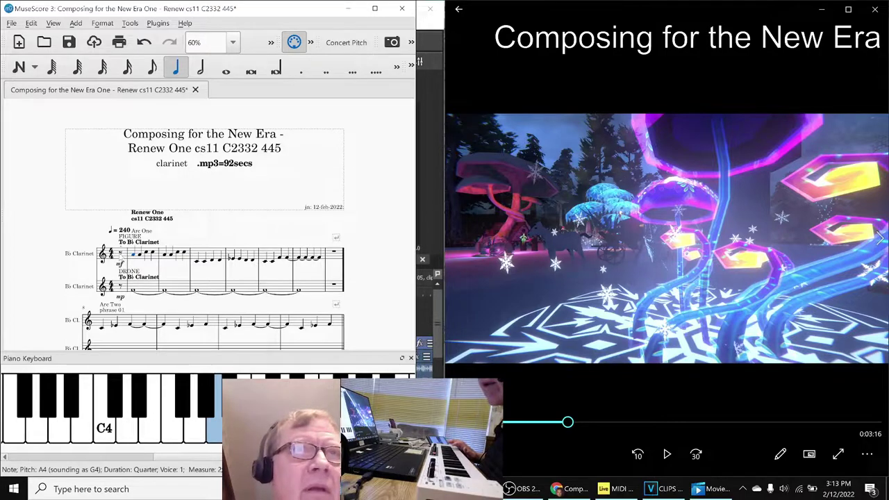
key(Left)
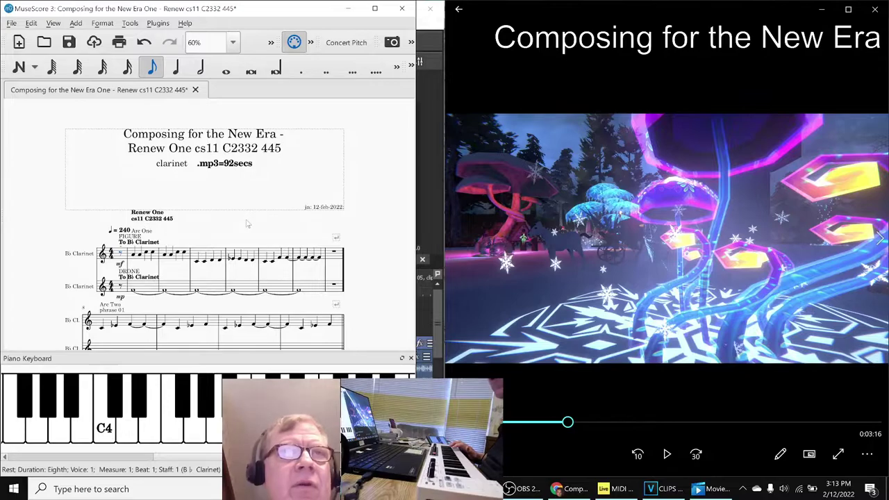
scroll(247, 224, down, 4)
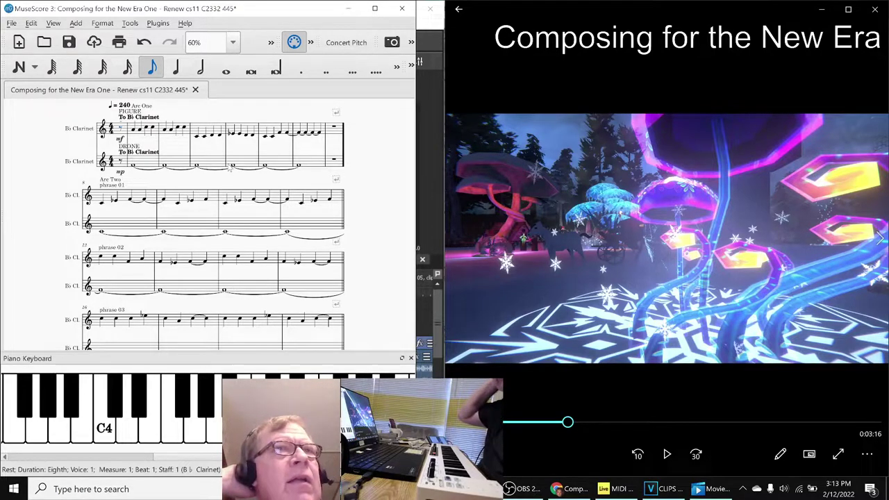
key(7)
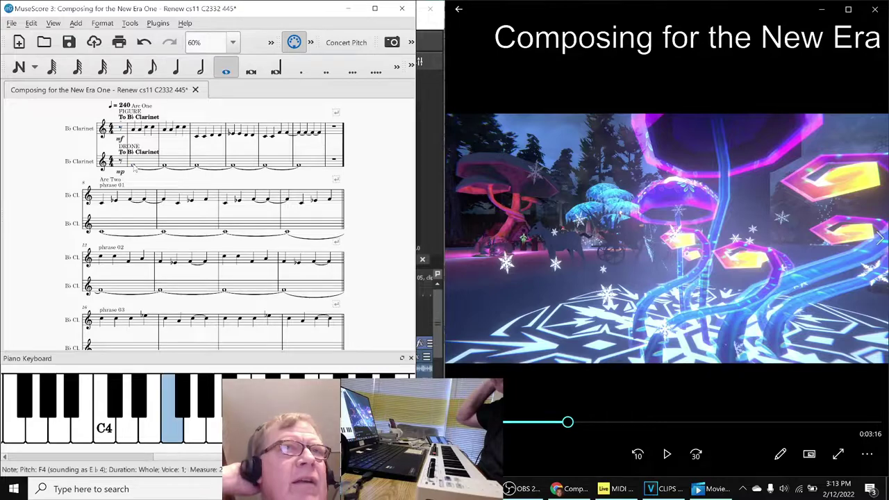
key(Escape)
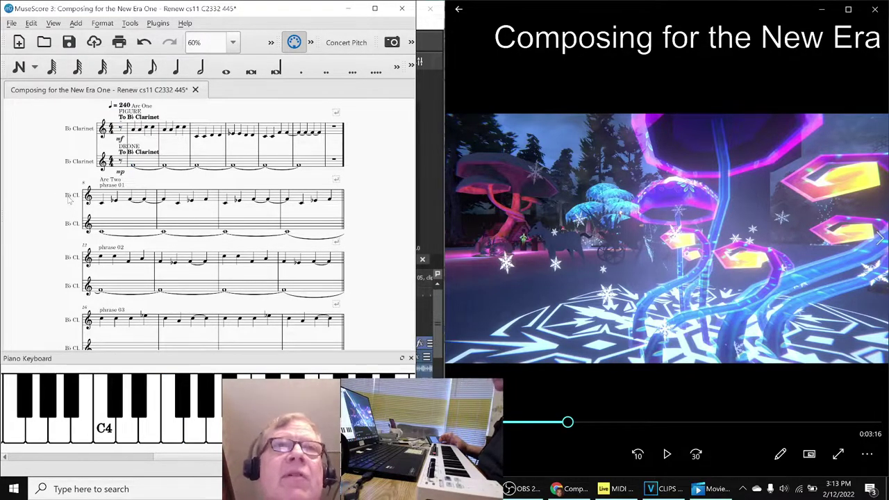
- Switch the score to Continuous View and minimize the video player to reveal Ableton
click(271, 43)
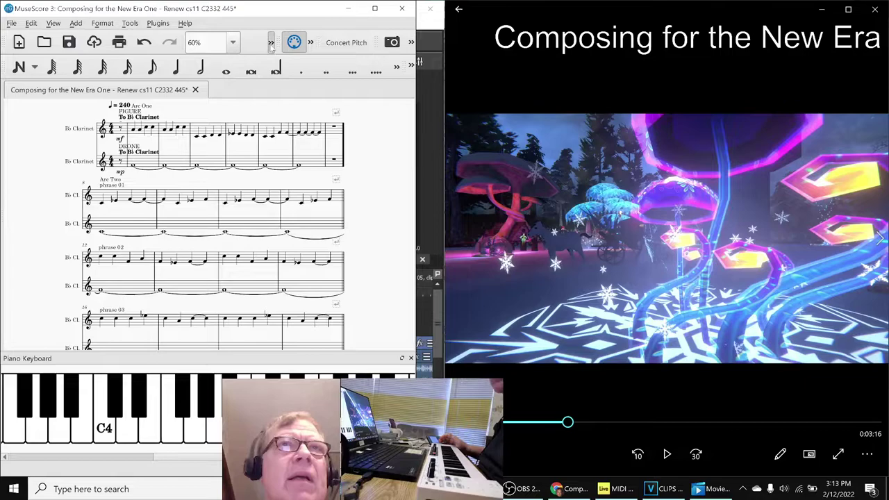
click(272, 45)
click(39, 64)
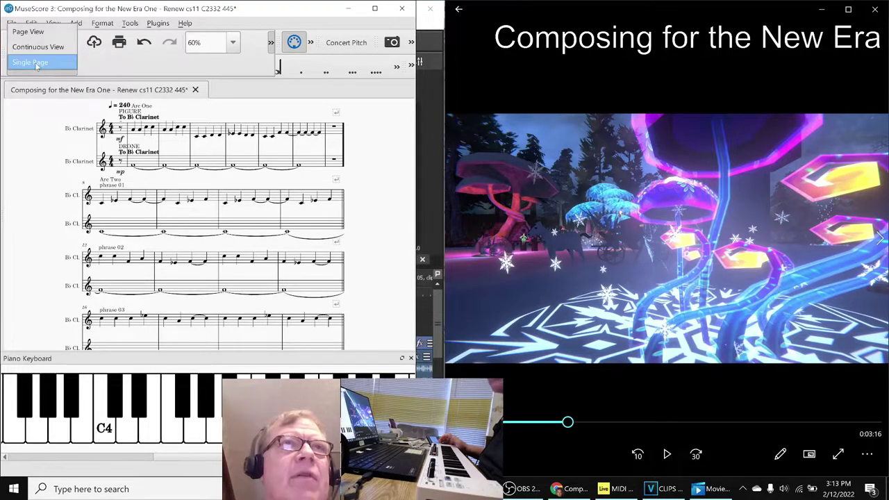
click(38, 47)
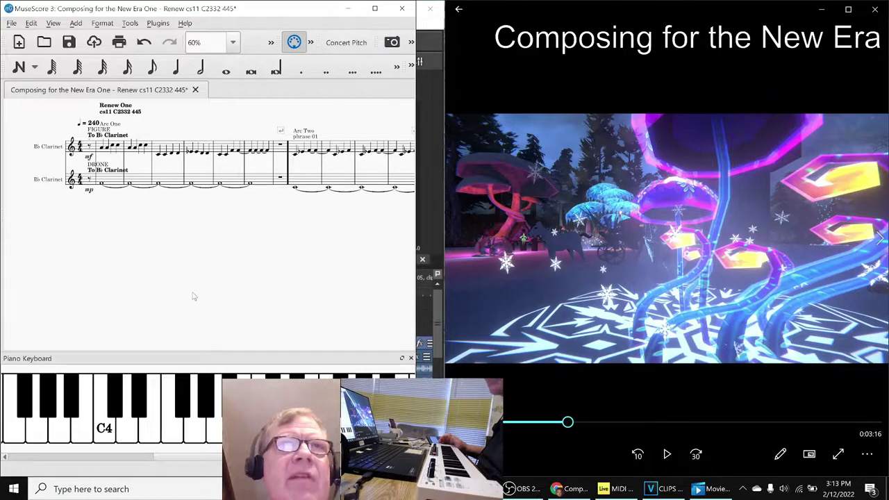
scroll(194, 297, up, 2)
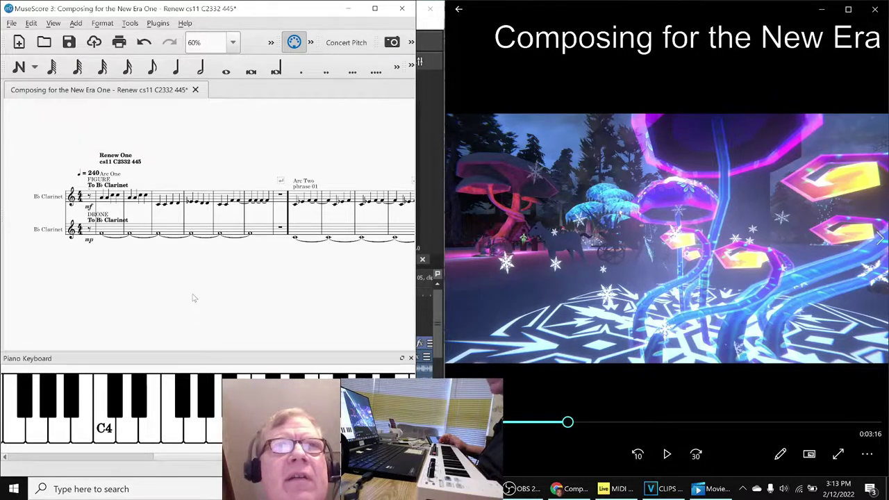
click(821, 9)
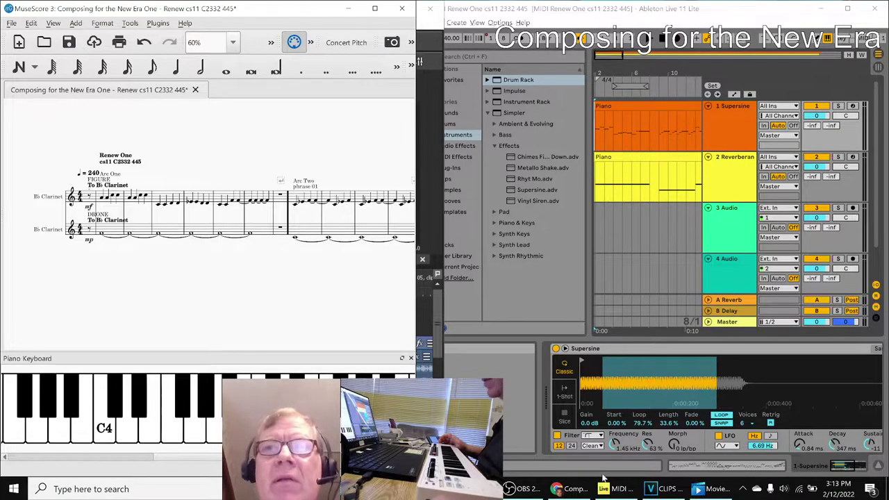
click(653, 490)
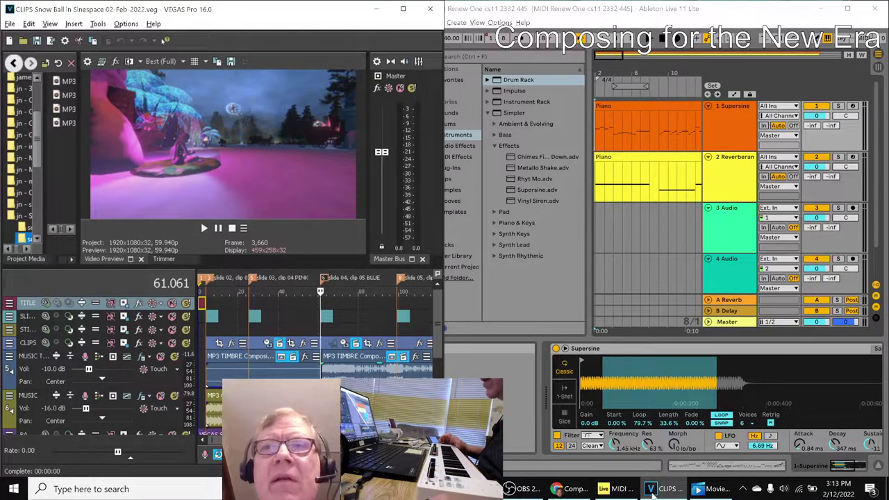
click(653, 490)
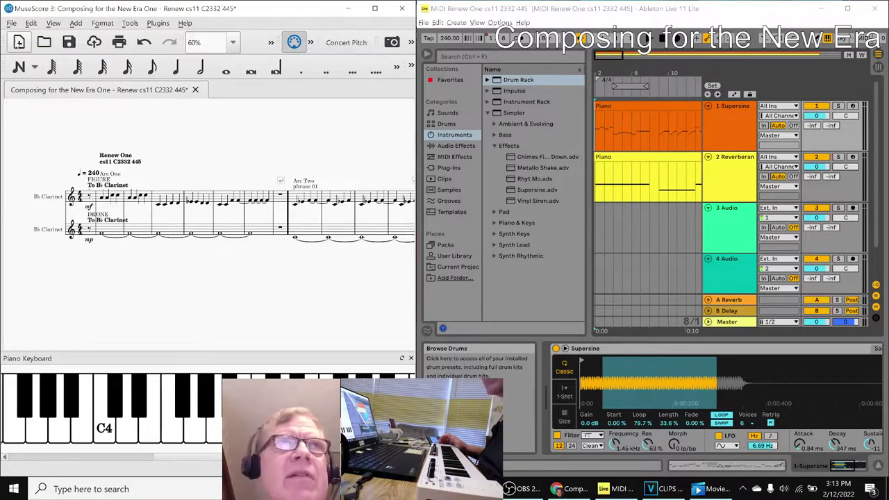
click(12, 23)
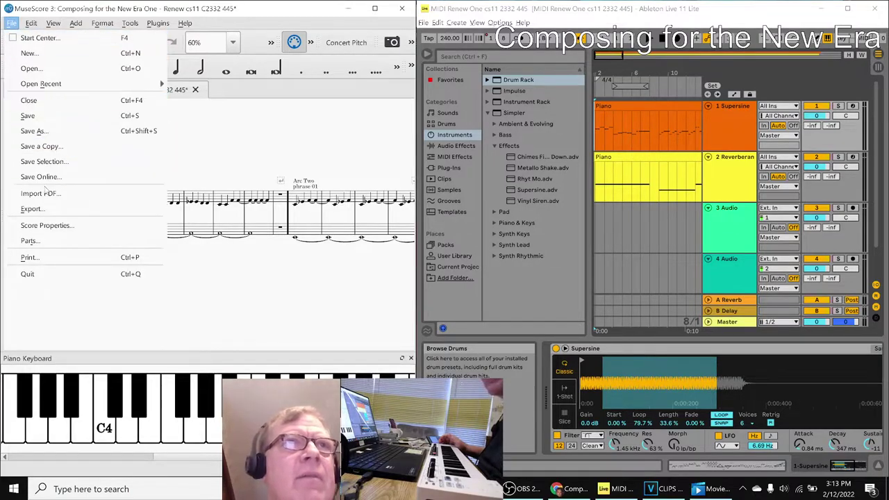
- Set the full-score export format to MIDI, browse to the Renew One cs11 C2332 445 folder, then cancel saving
click(45, 209)
click(624, 133)
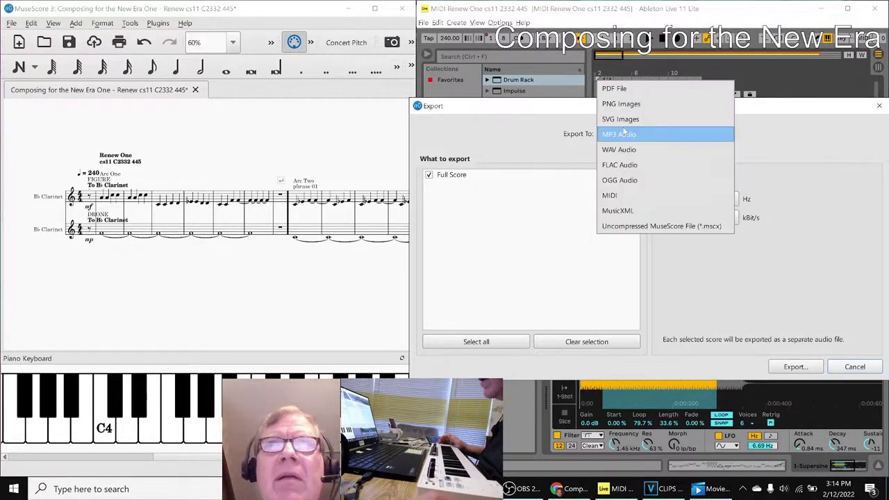
click(616, 195)
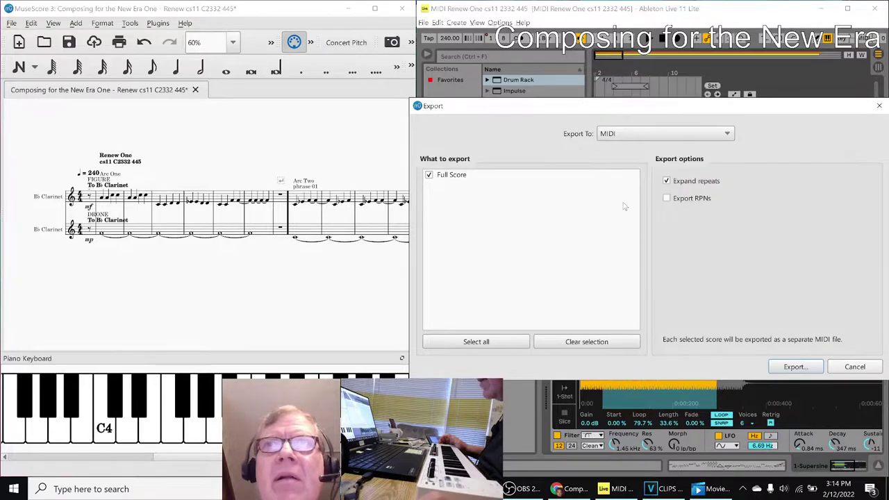
click(784, 371)
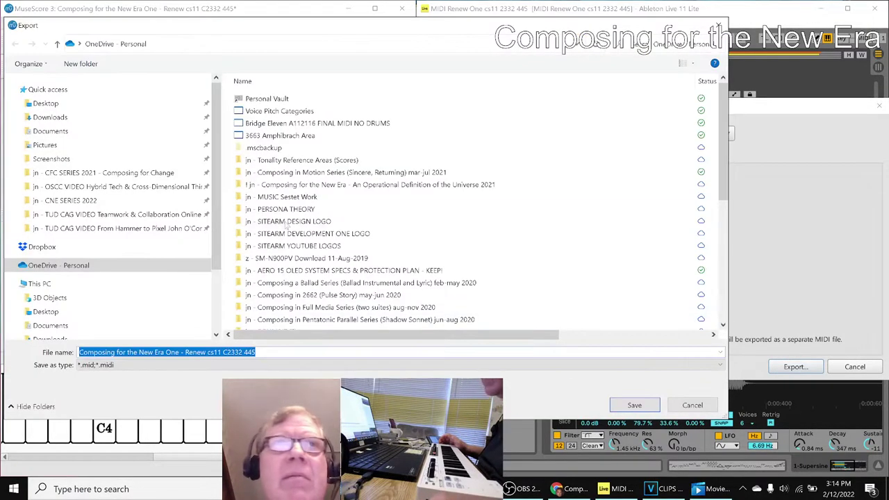
click(111, 201)
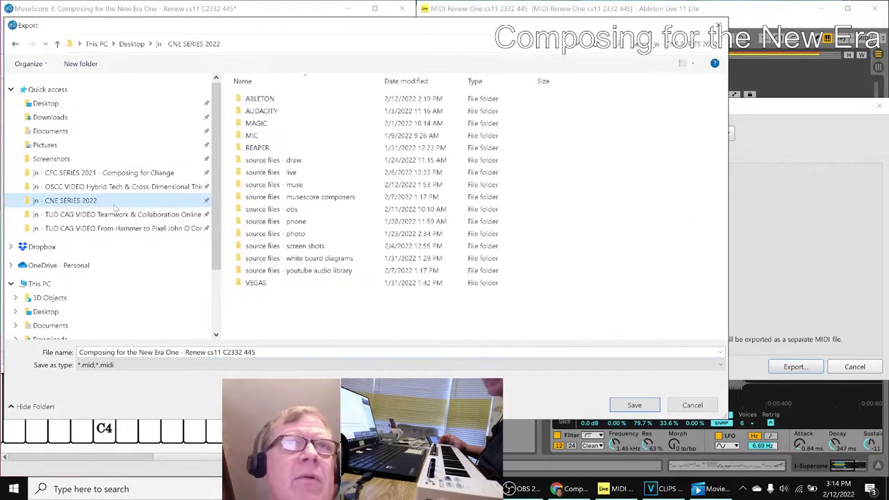
double_click(285, 189)
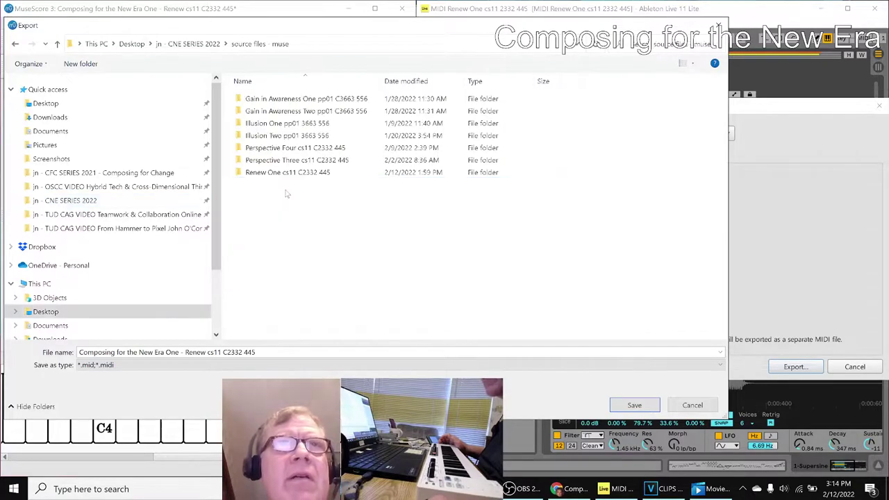
double_click(286, 174)
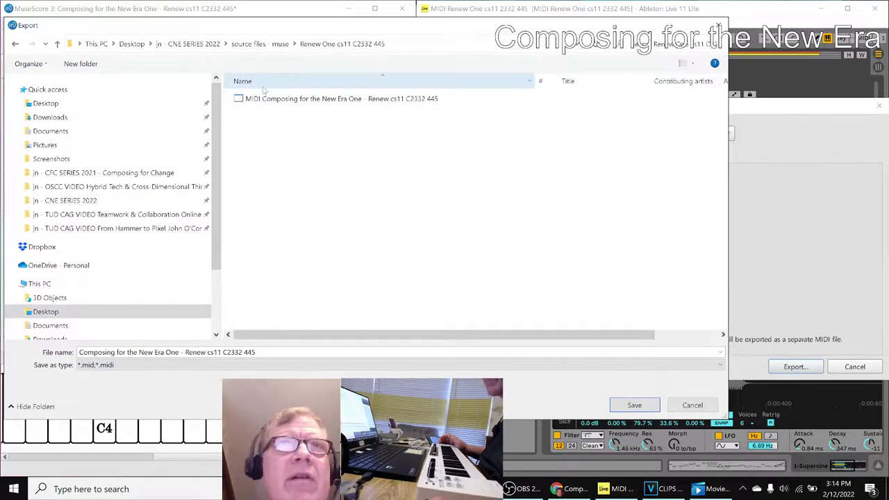
click(690, 403)
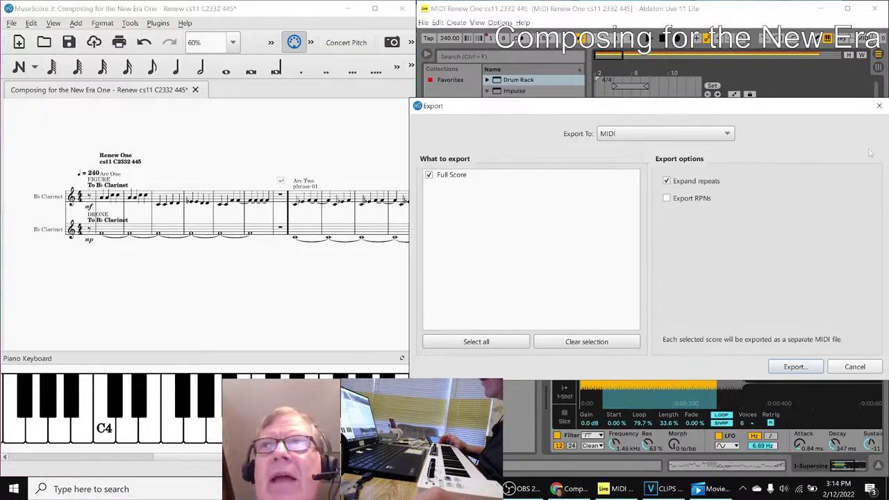
- Close the Export dialog, toggle Ableton from Session back to Arrangement view, and select measure 2's drone tie
click(879, 105)
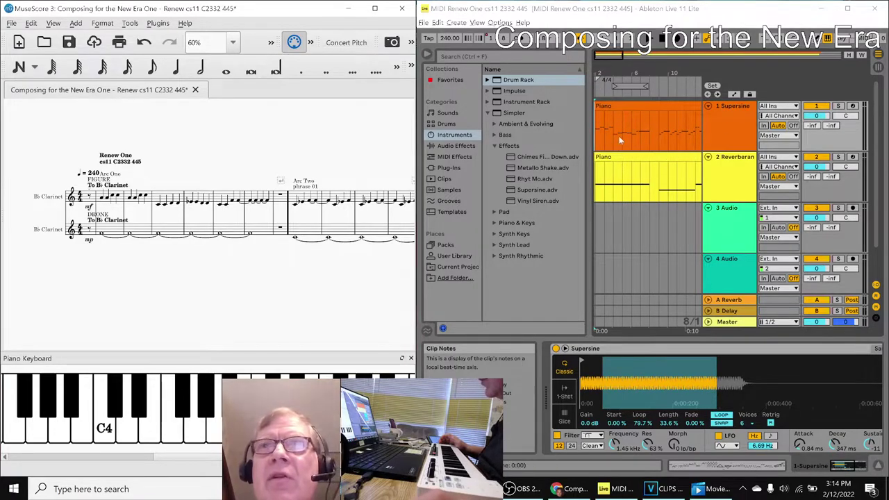
click(878, 72)
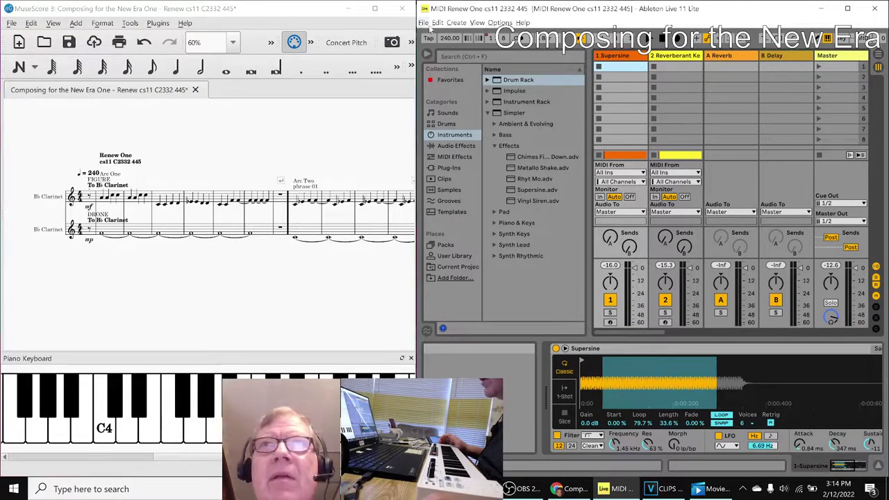
click(879, 57)
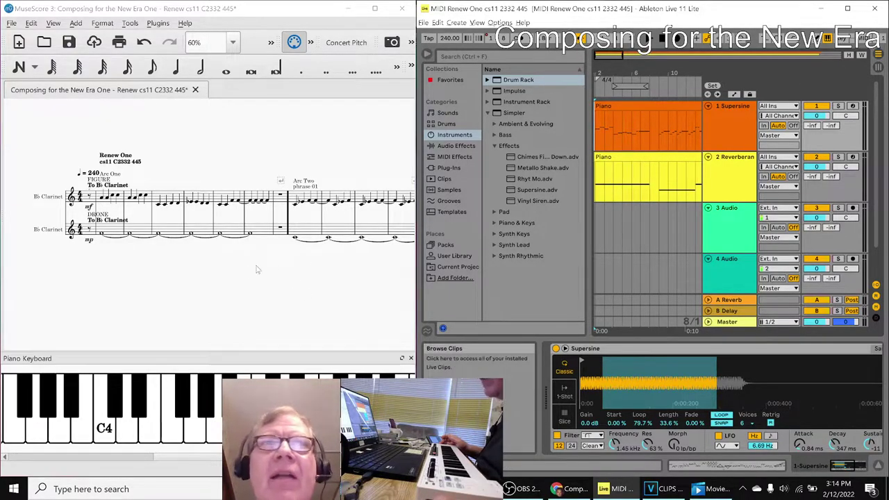
click(107, 237)
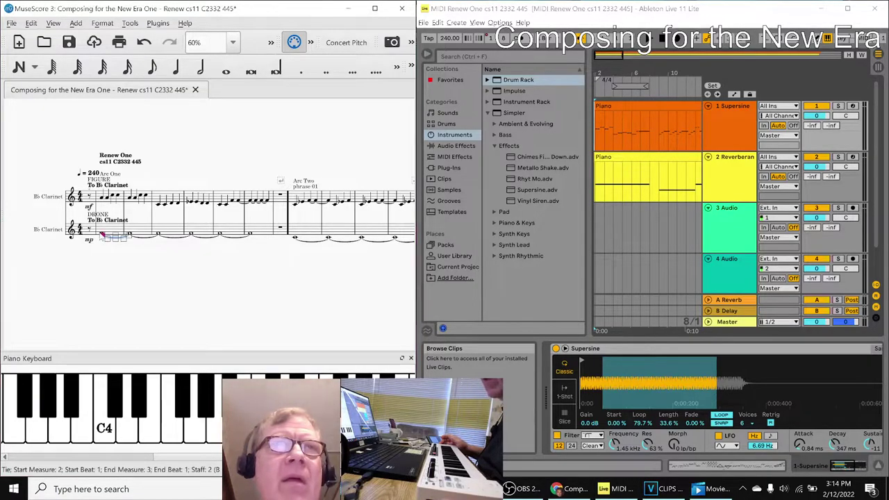
- Play the score, toggle the mixer with F10, and select measure 2's first beat on both staves
scroll(102, 234, down, 1)
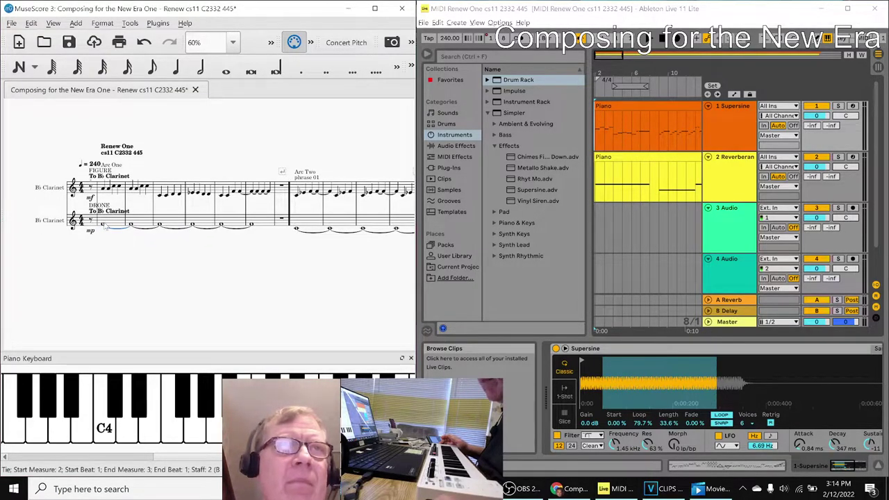
key(space)
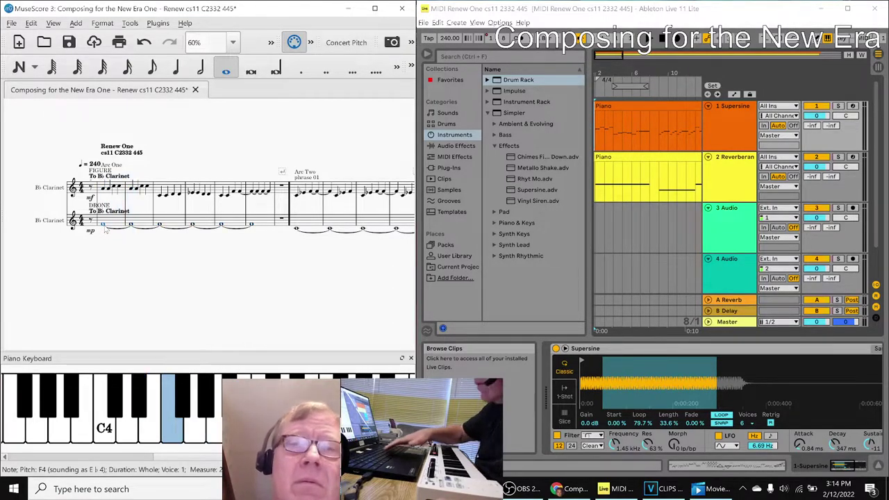
key(F10)
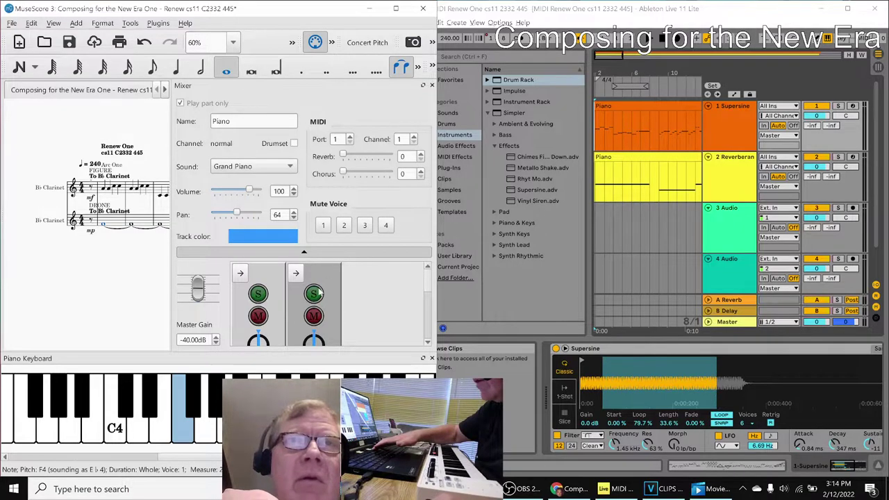
key(F10)
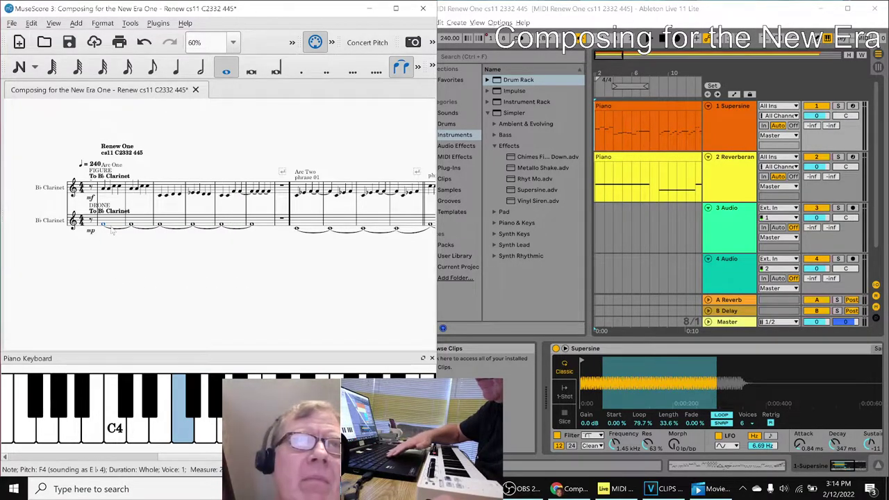
key(shift+Up)
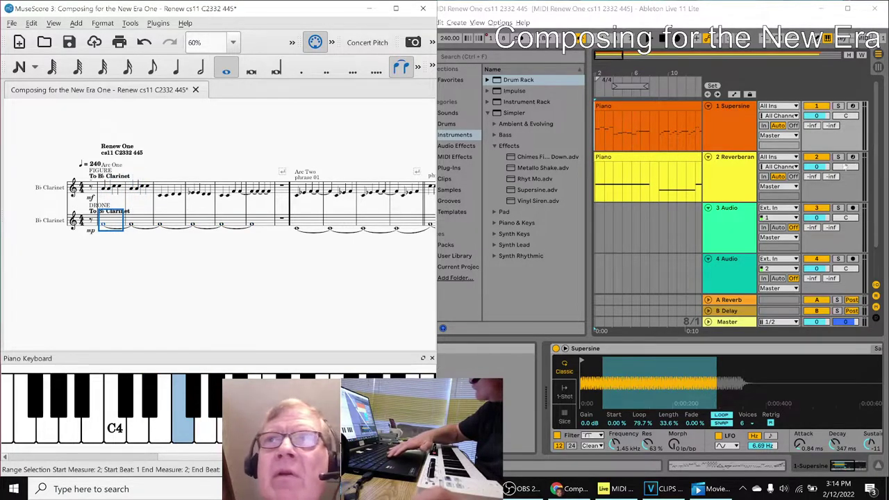
- Solo Ableton's Reverb track 2 and play it, then replay the score from the start
click(839, 158)
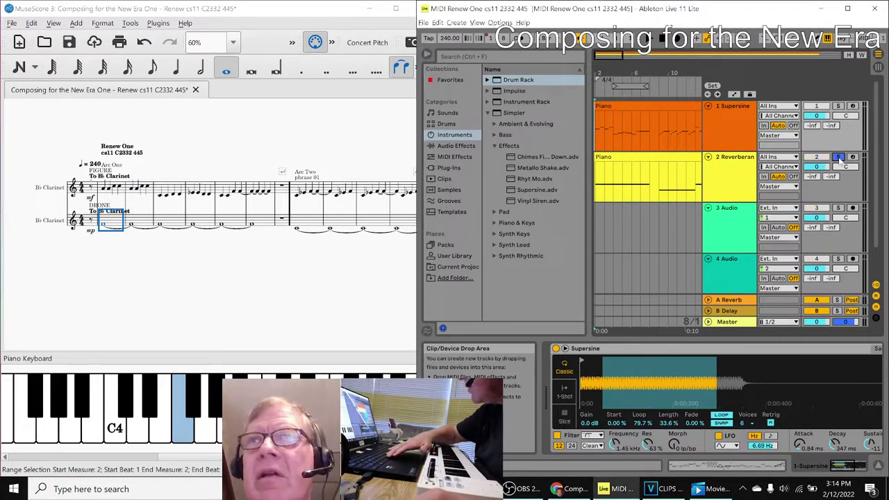
key(space)
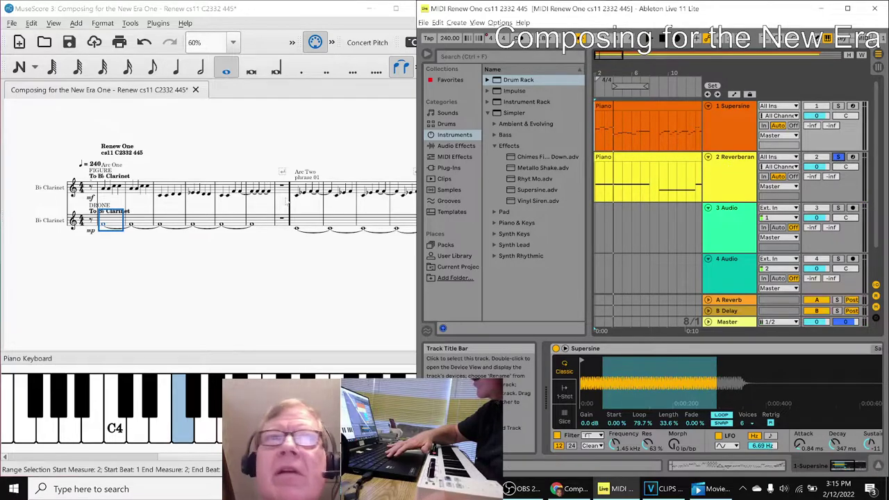
click(125, 280)
key(space)
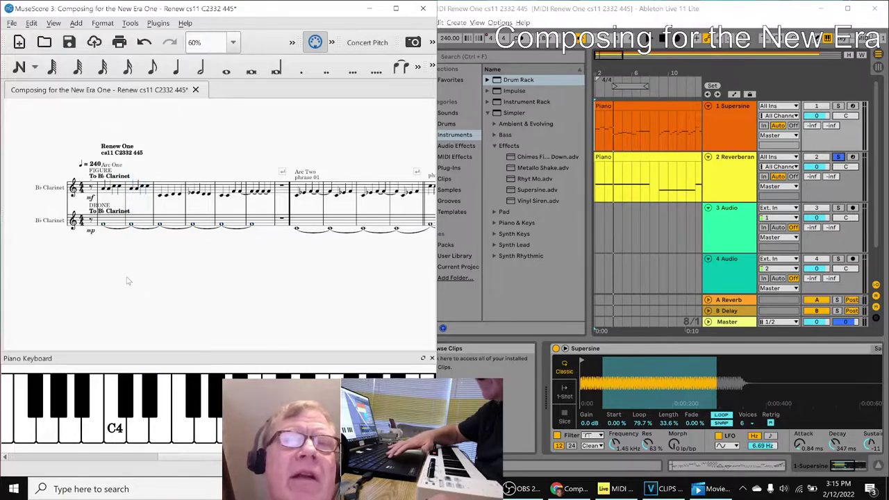
- Toggle the mixer, play and stop the score, then play Ableton with track 1 soloed instead
key(F10)
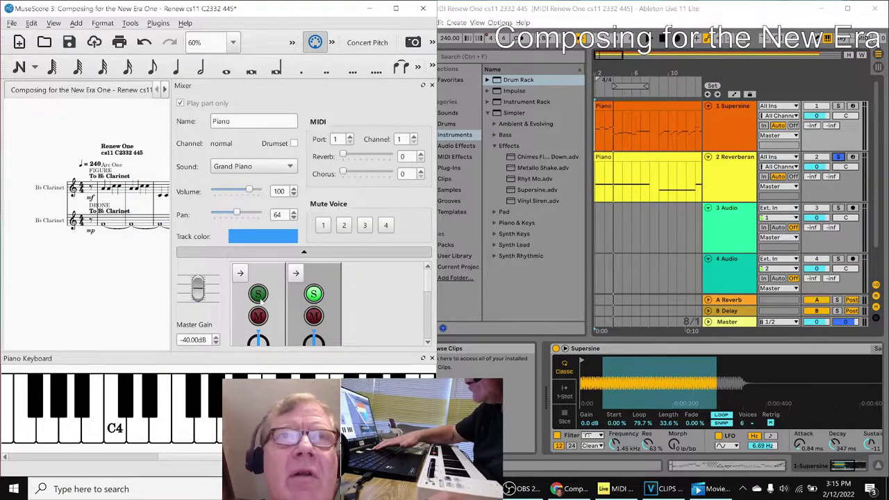
key(F10)
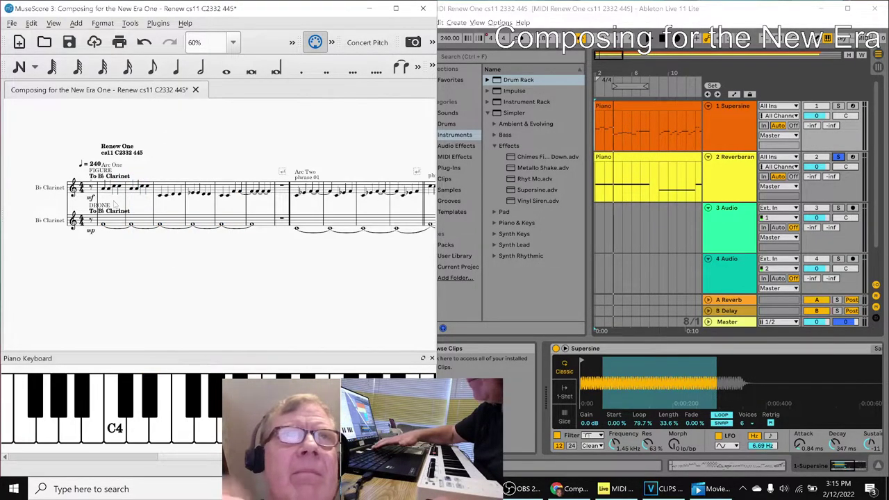
key(space)
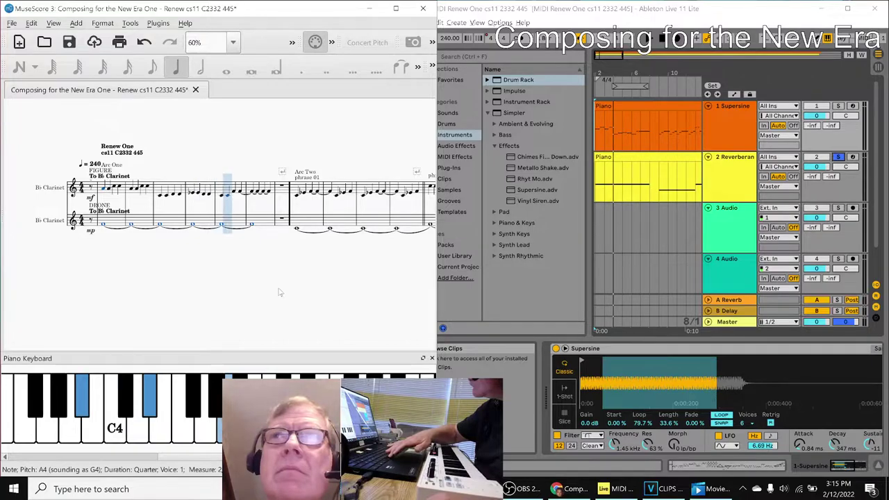
key(space)
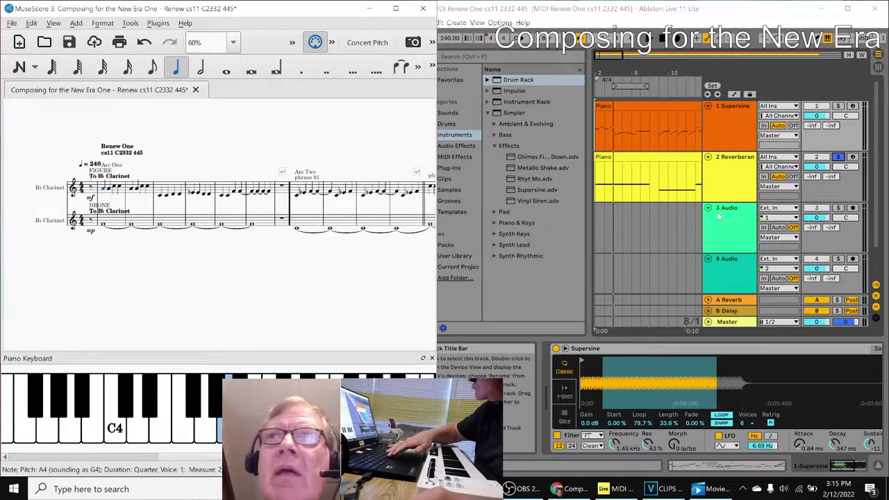
click(838, 158)
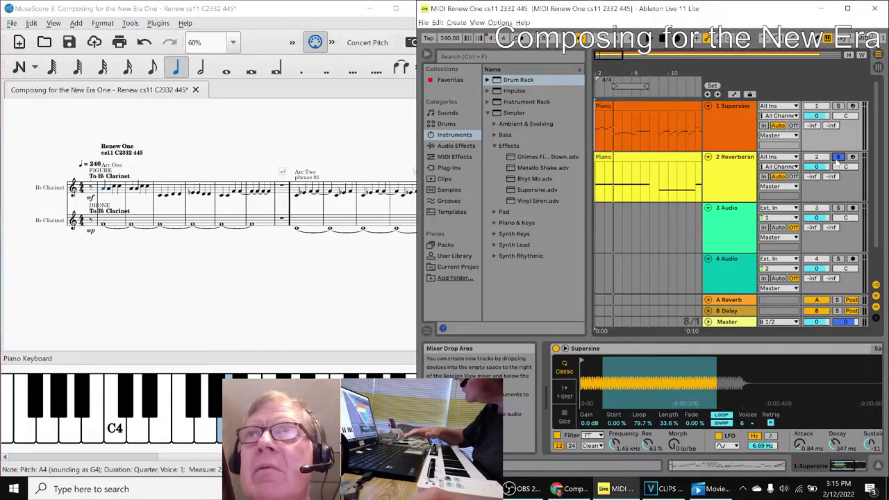
click(839, 105)
key(space)
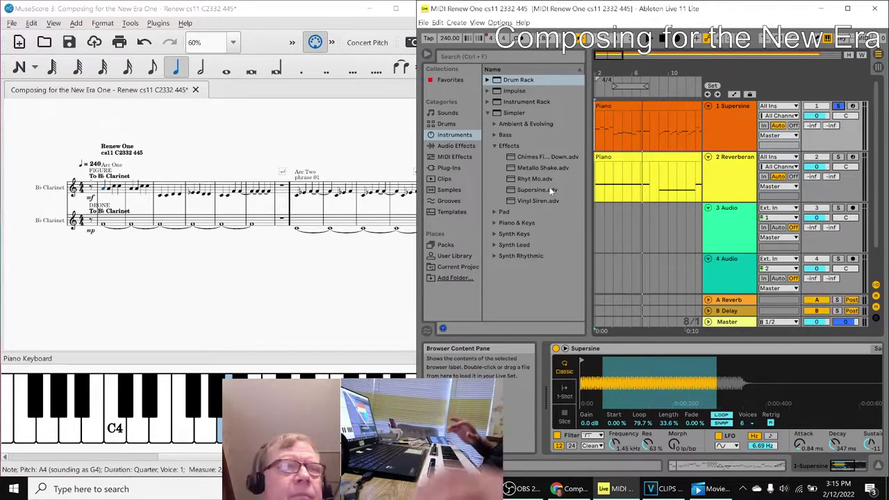
- Switch between Ableton and the score, then maximize the MuseScore window
click(271, 143)
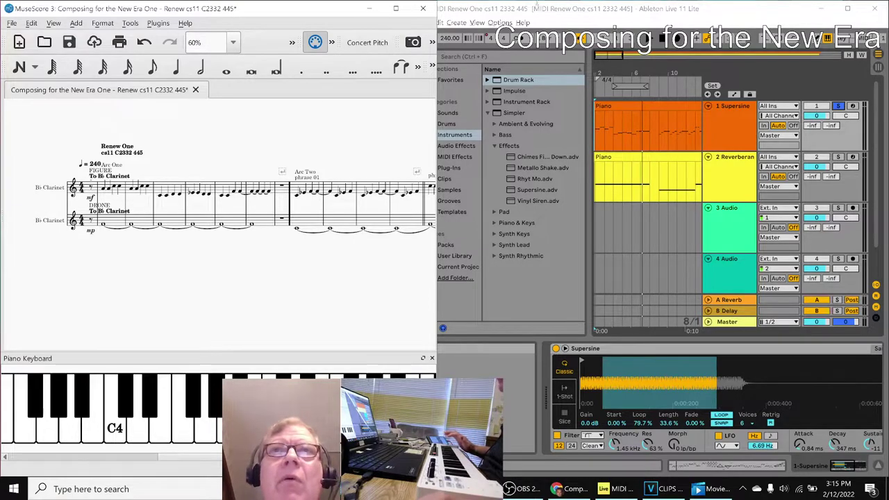
click(541, 9)
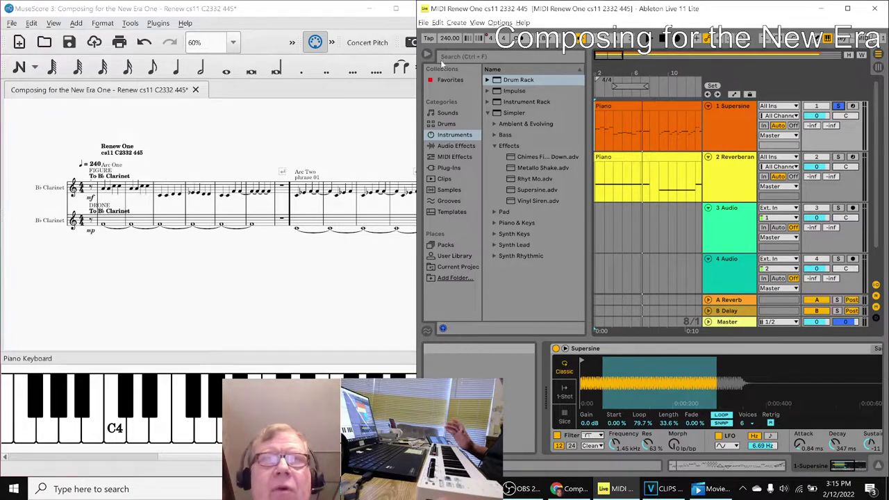
click(331, 309)
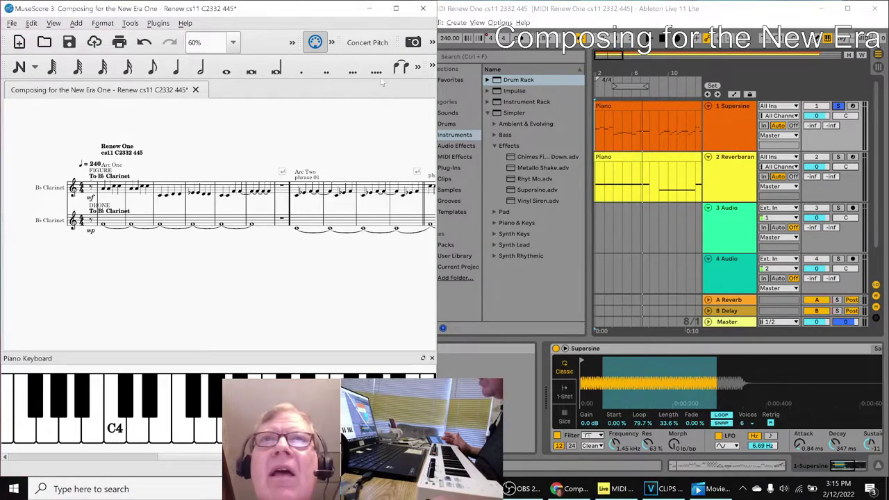
click(396, 8)
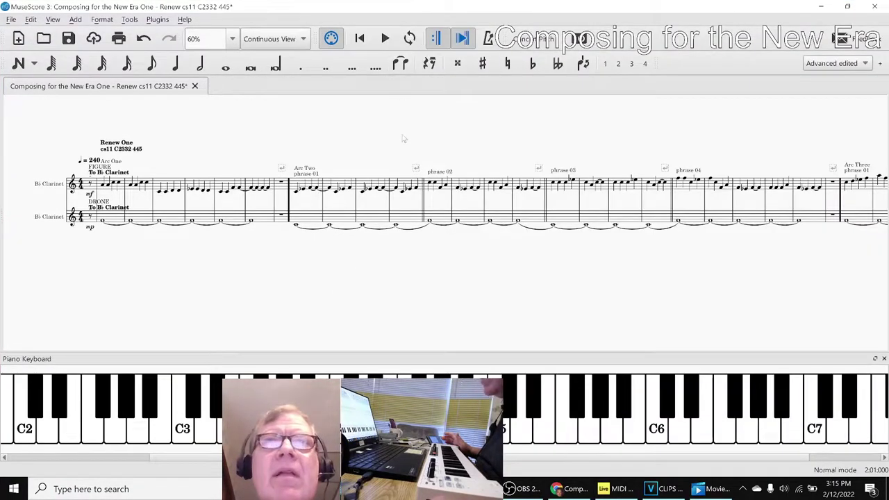
- Close the piano keyboard, select Arc Four phrase 01's first note, and show its pitch on the keyboard
click(883, 358)
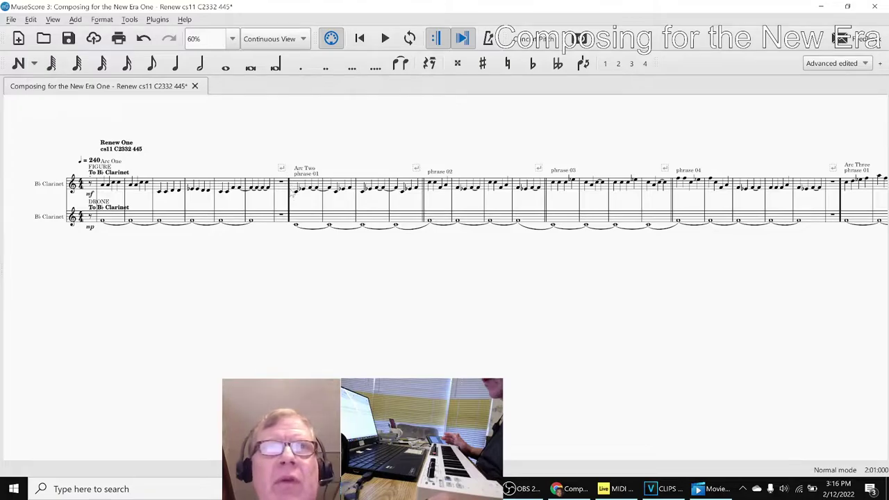
click(296, 192)
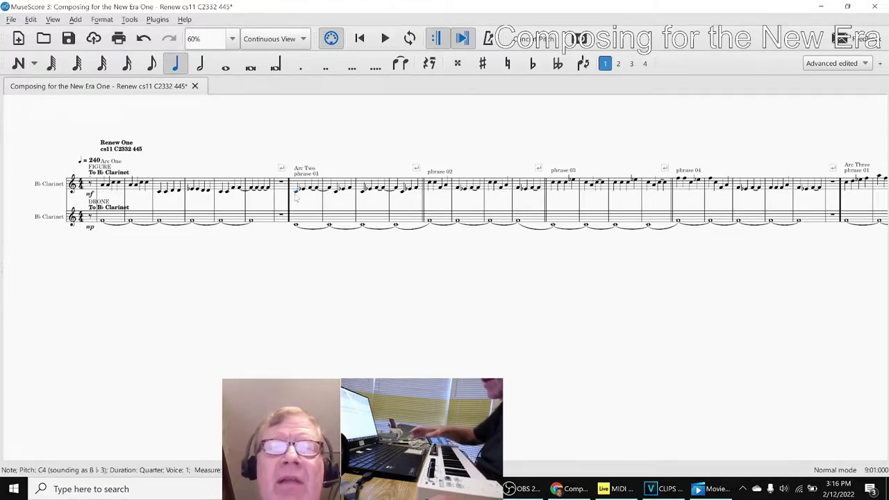
scroll(625, 448, right, 10)
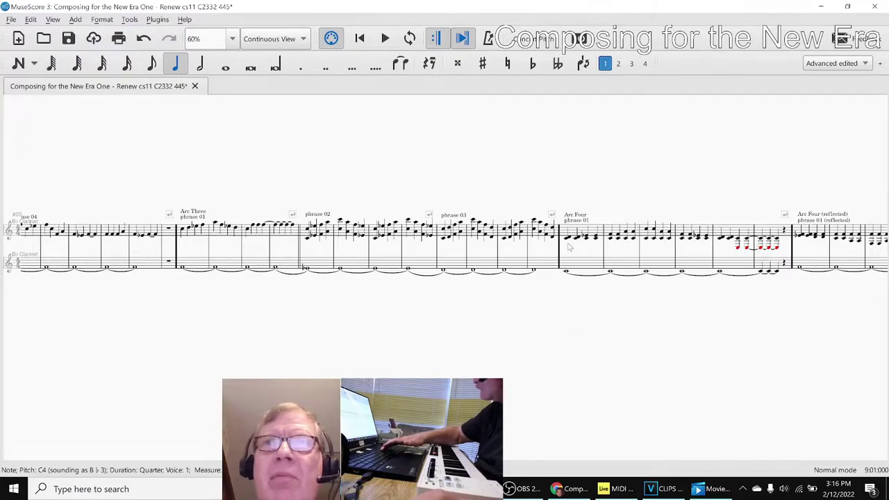
click(567, 239)
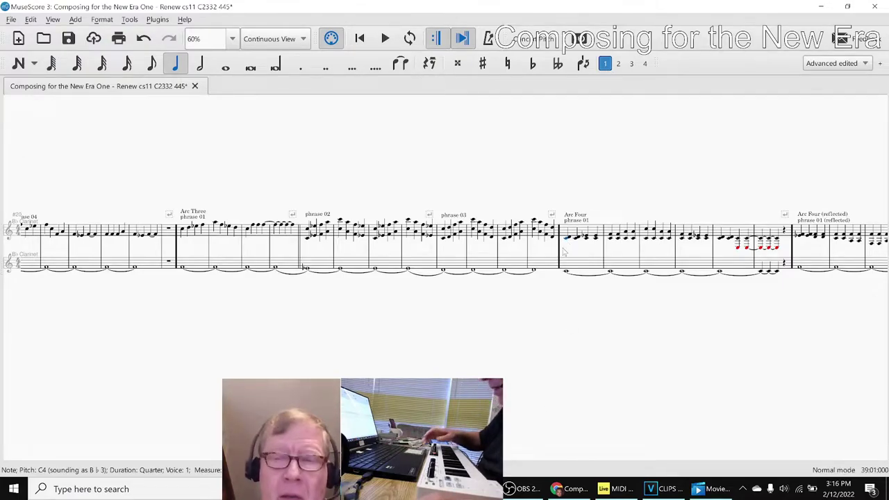
key(p)
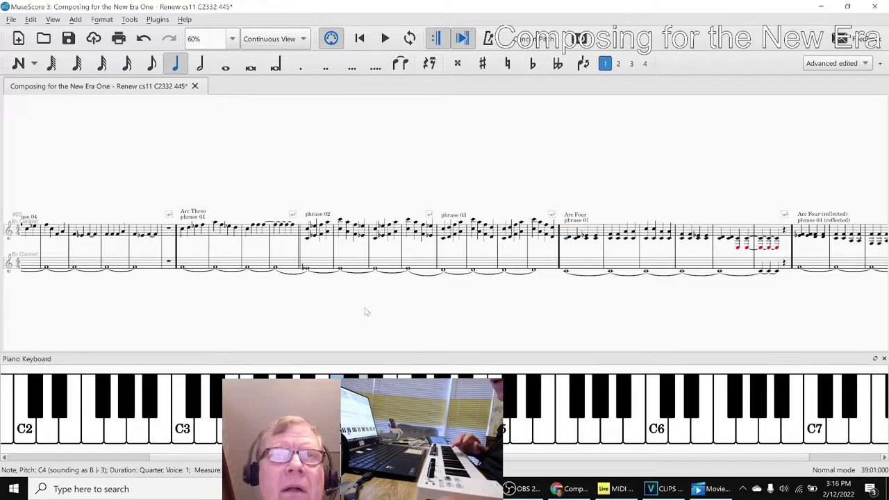
key(Escape)
- Go back to the start of Renew One, close the piano keyboard, deselect, and start playback
key(ctrl+Home)
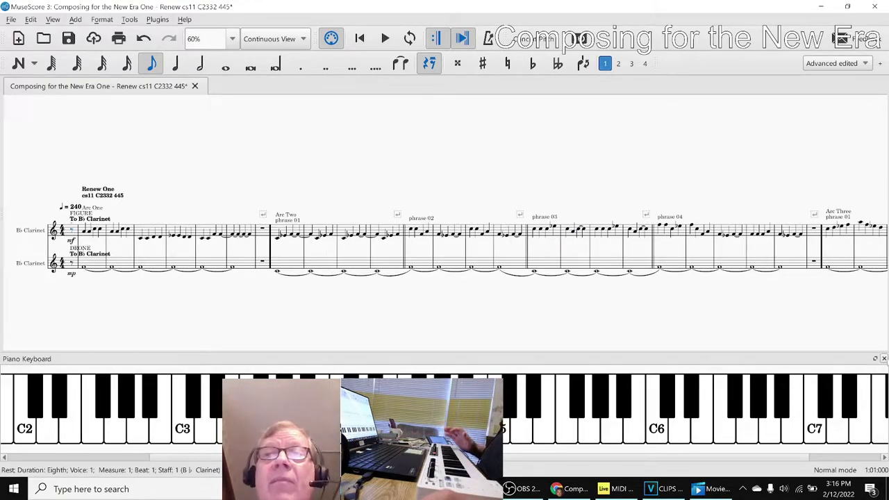
key(p)
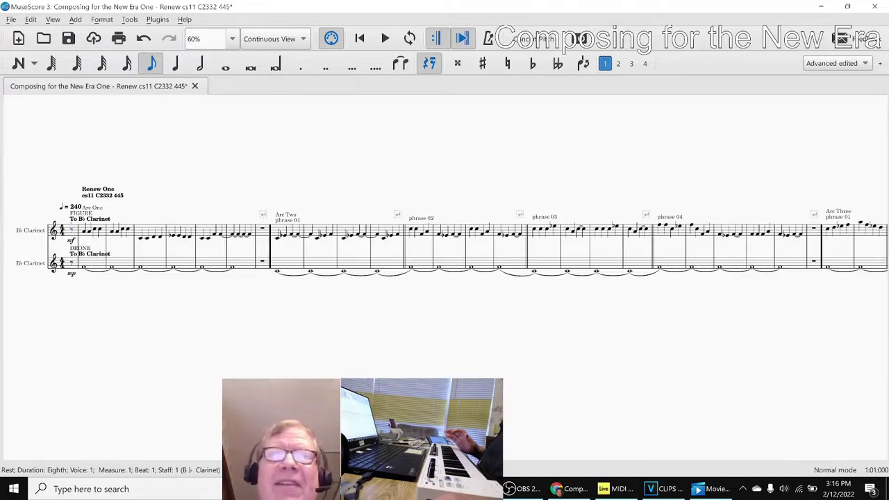
scroll(444, 225, down, 1)
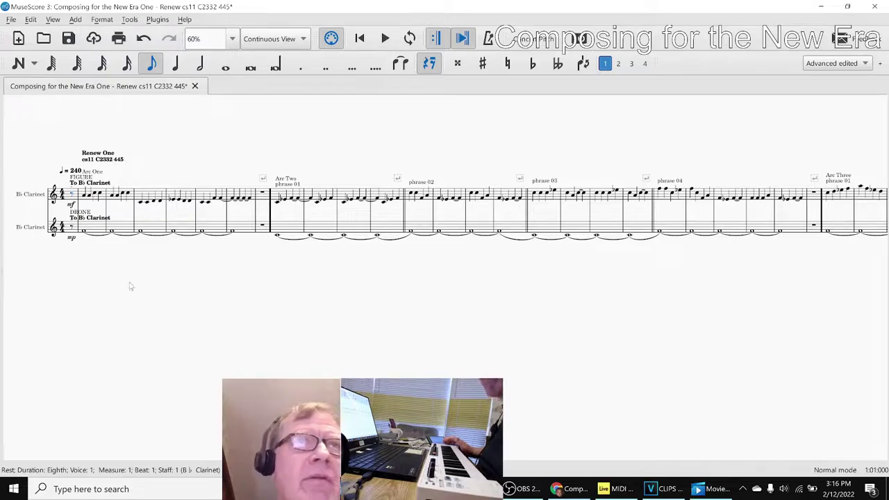
click(101, 304)
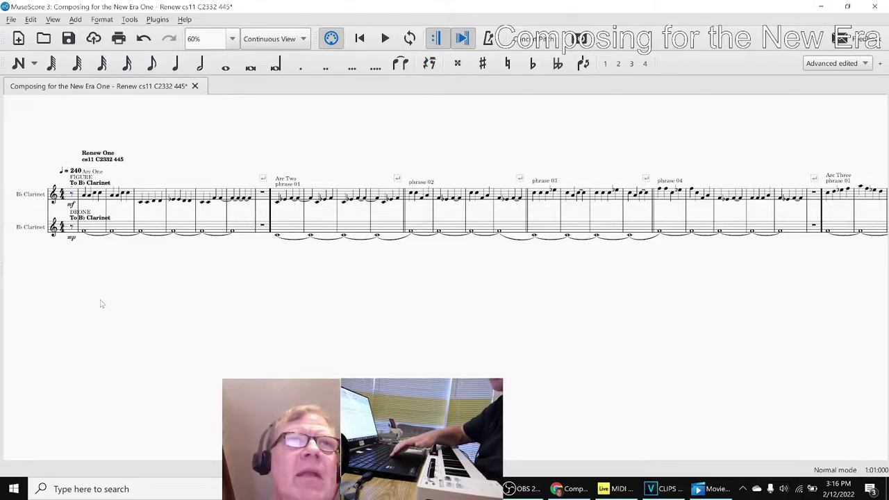
key(space)
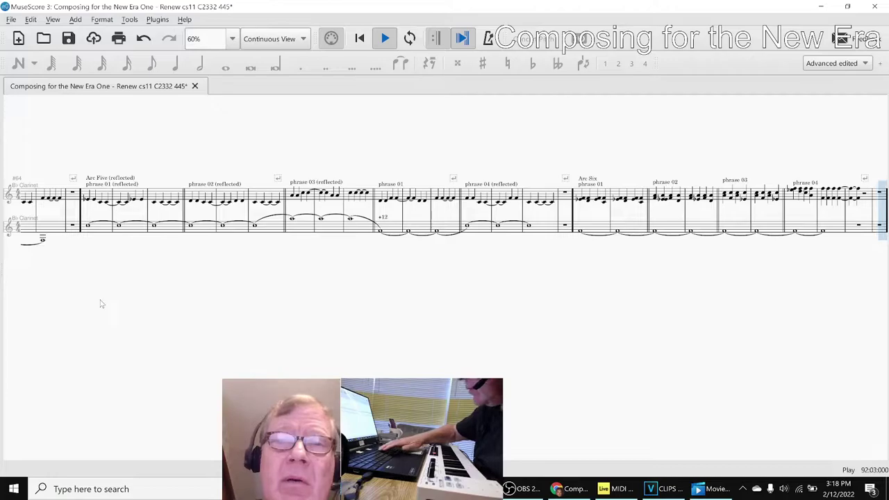
- Let the clarinet figure and drone play to the final measure, then stop playback
key(space)
- Close the MuseScore Mixer and bring the Ableton Renew One set up maximized
key(F10)
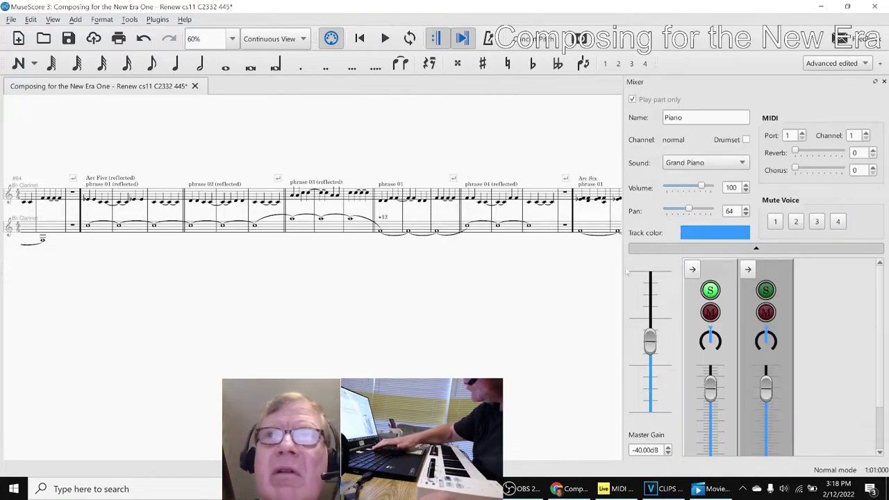
key(F10)
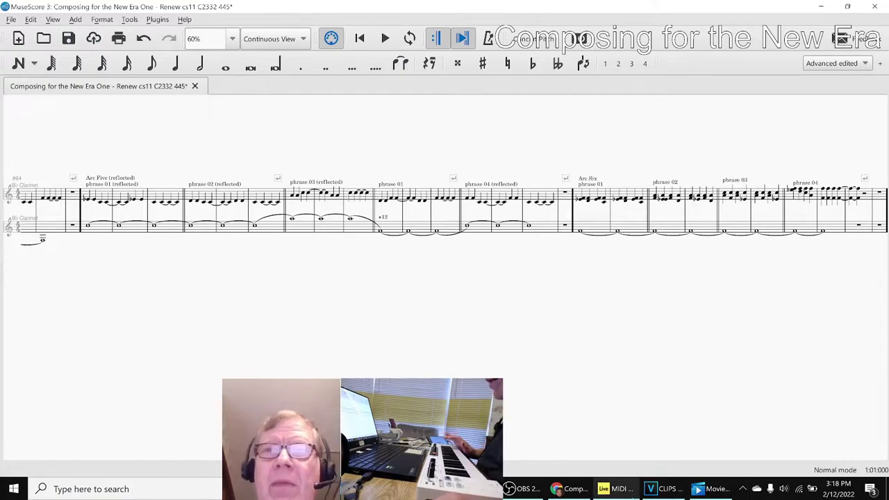
click(628, 490)
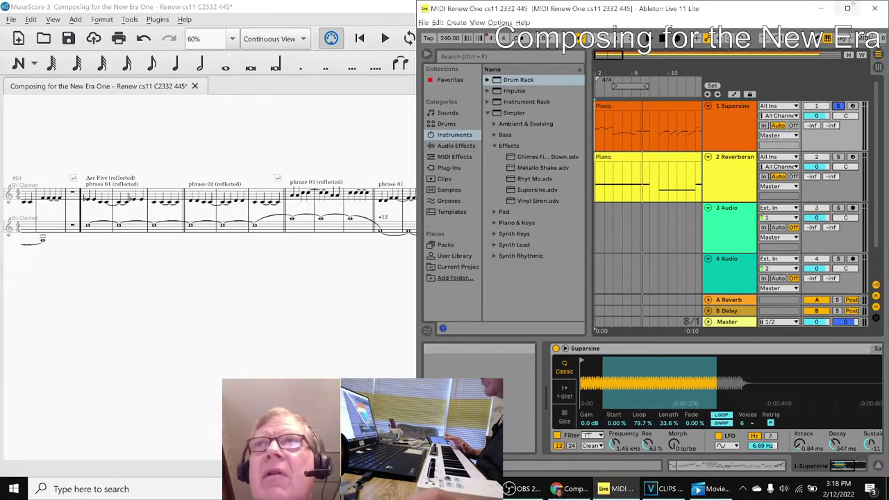
click(848, 8)
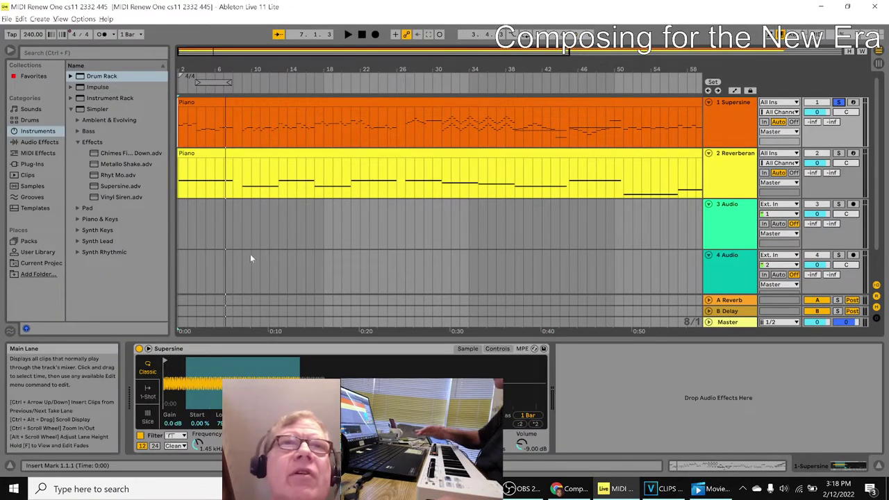
- Play the Renew One MIDI arrangement in Ableton with the system volume raised
key(space)
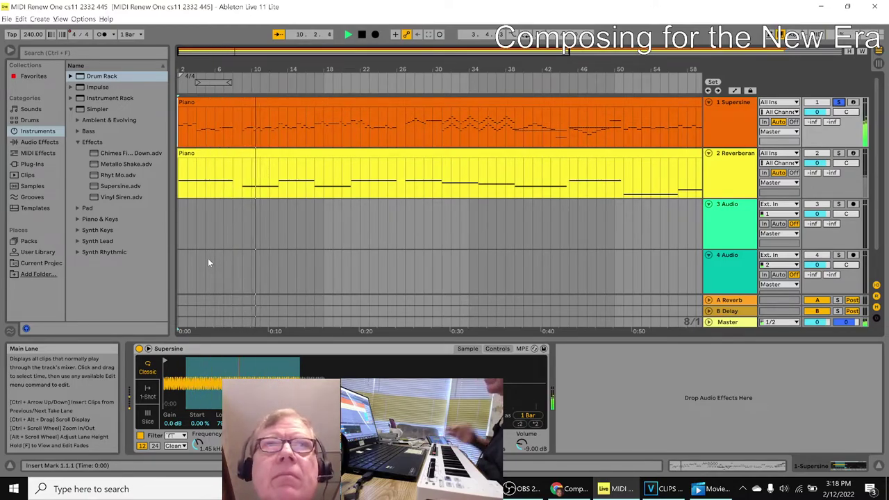
key(XF86AudioRaiseVolume)
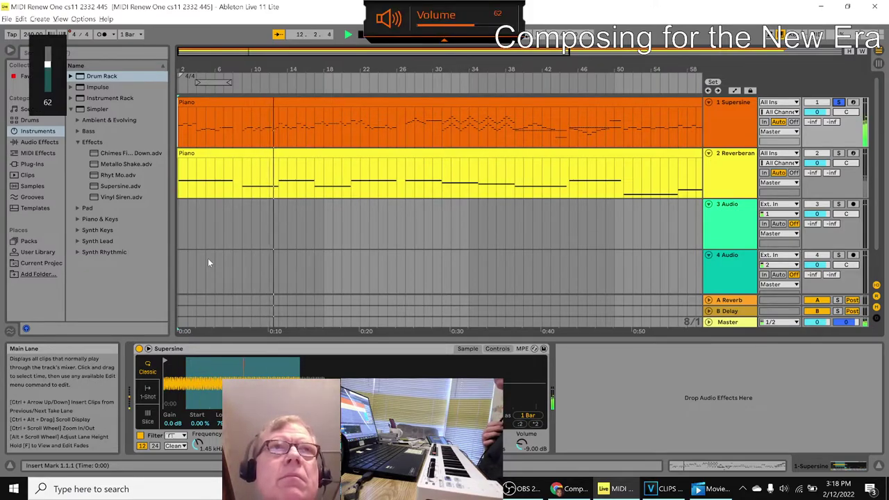
key(XF86AudioRaiseVolume)
key(XF86AudioRaiseVolume)
key(XF86AudioRaiseVolume)
key(XF86AudioRaiseVolume)
key(XF86AudioRaiseVolume)
key(XF86AudioRaiseVolume)
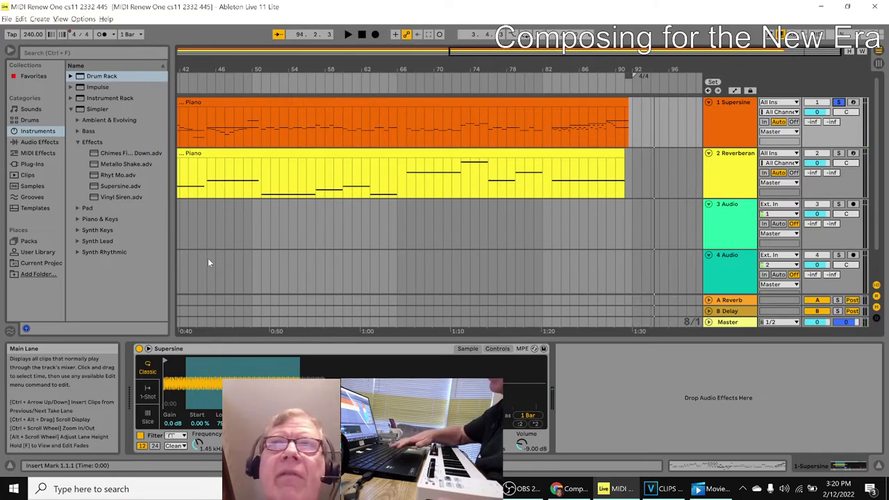
- Unsolo the Supersine track and return to the Google Sheets notes at D33
click(838, 103)
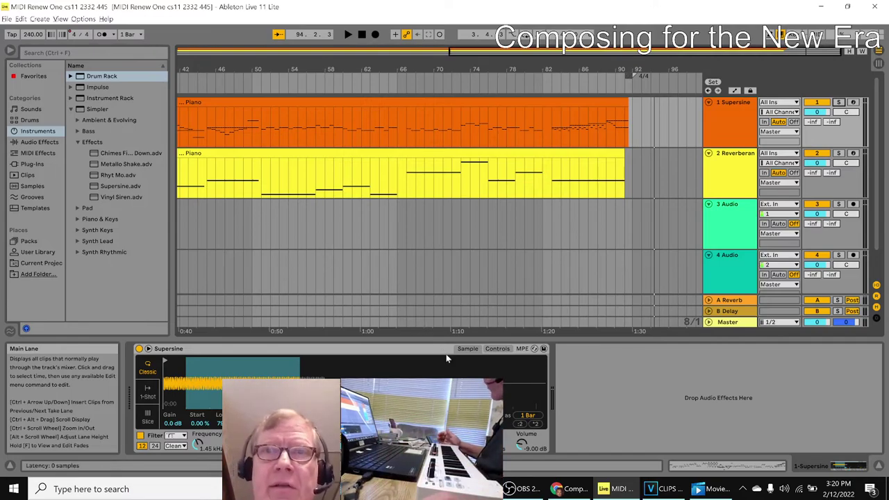
click(566, 489)
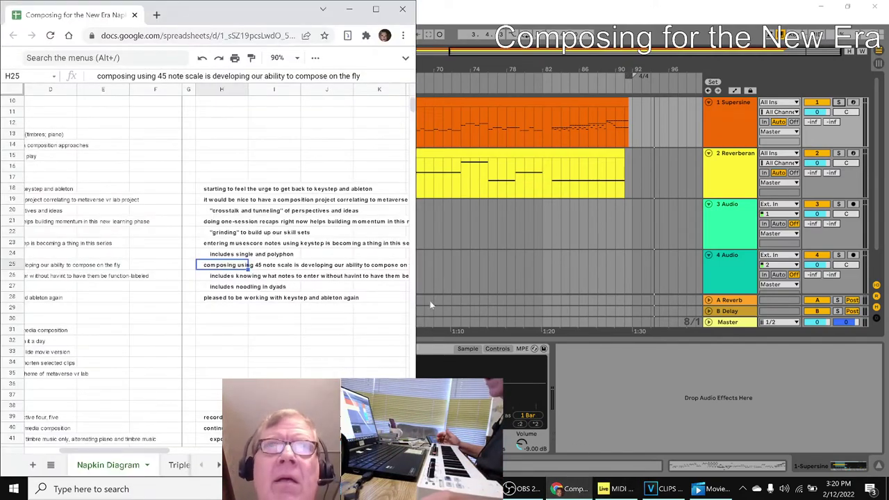
click(76, 352)
- Go through the Ideas Next Time and Acknowledgments entries, then bring OBS Studio forward
key(Home)
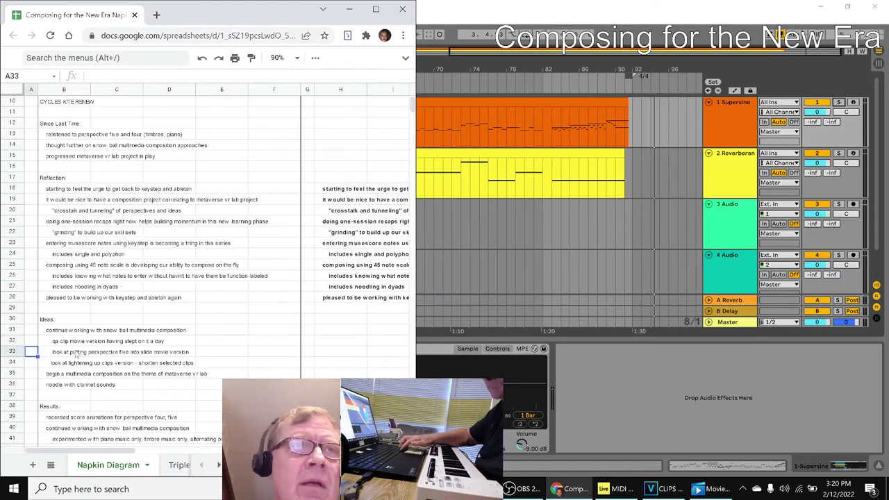
scroll(77, 352, down, 5)
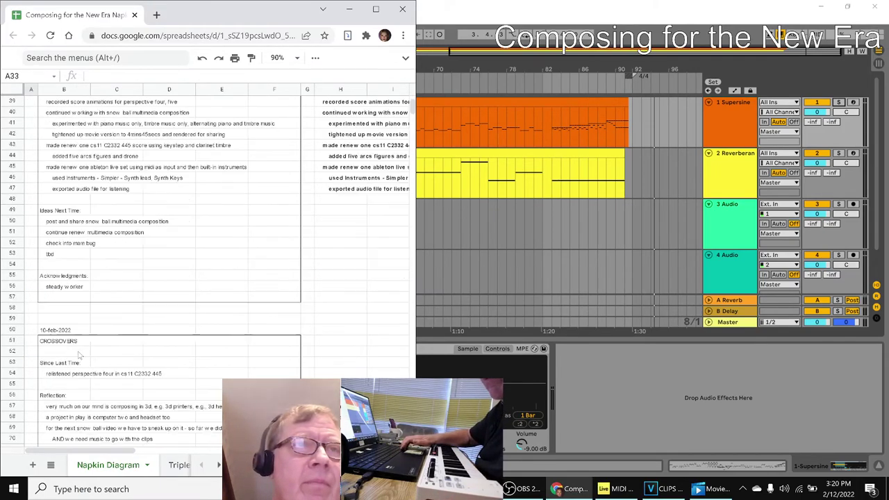
click(52, 222)
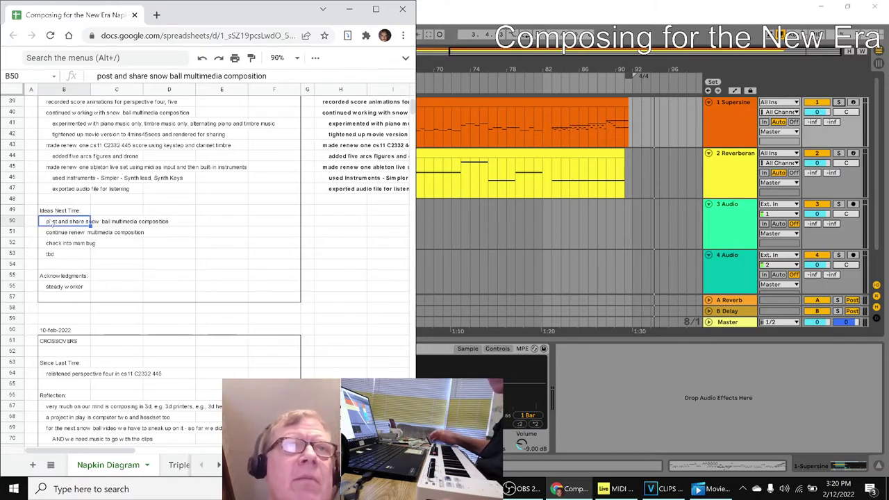
click(51, 236)
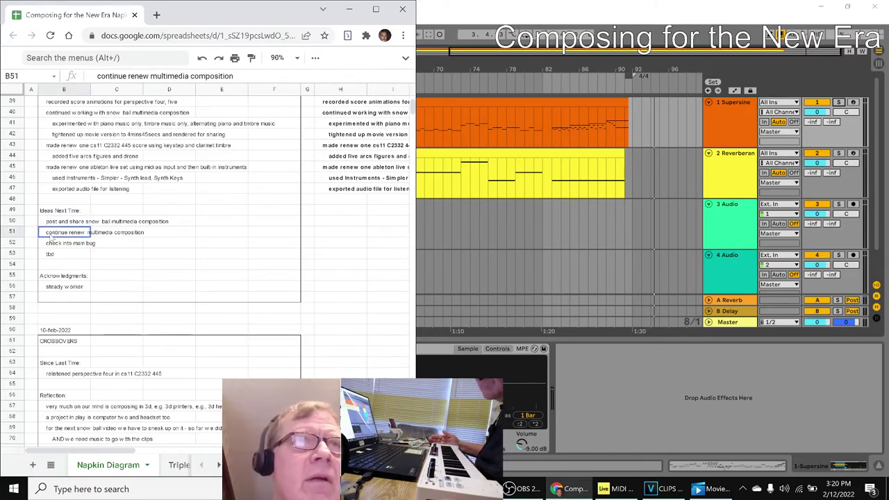
click(50, 254)
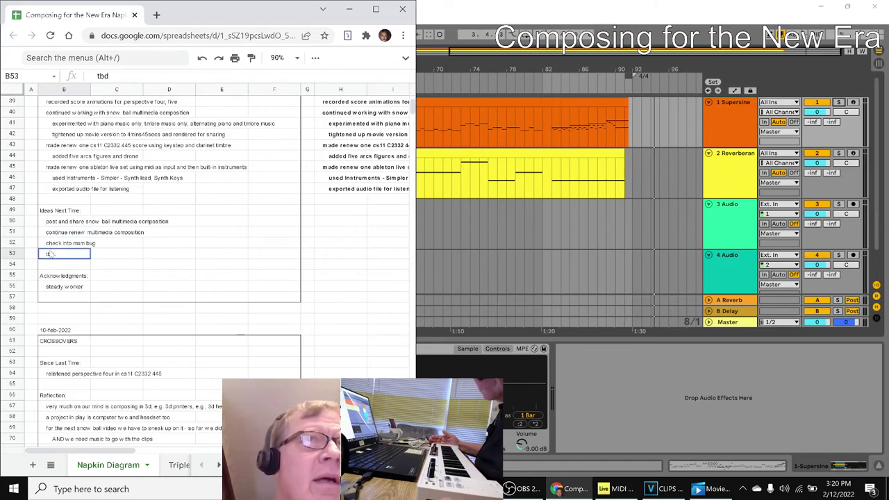
click(51, 292)
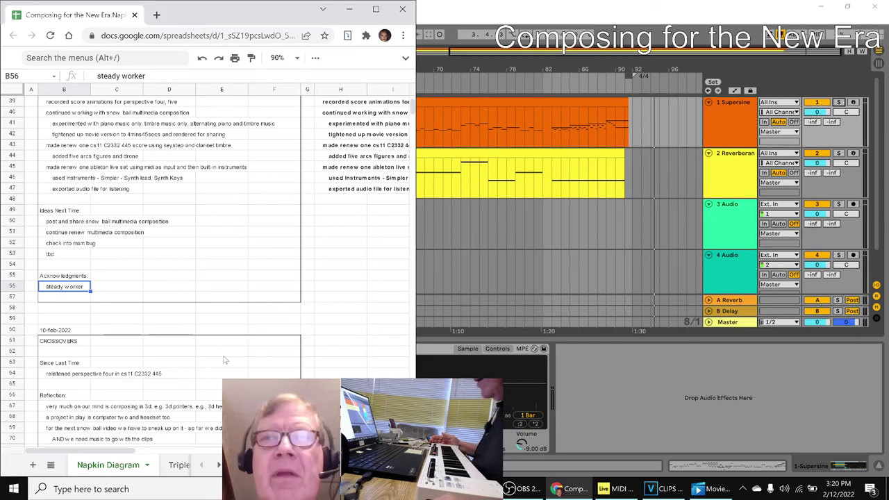
click(517, 489)
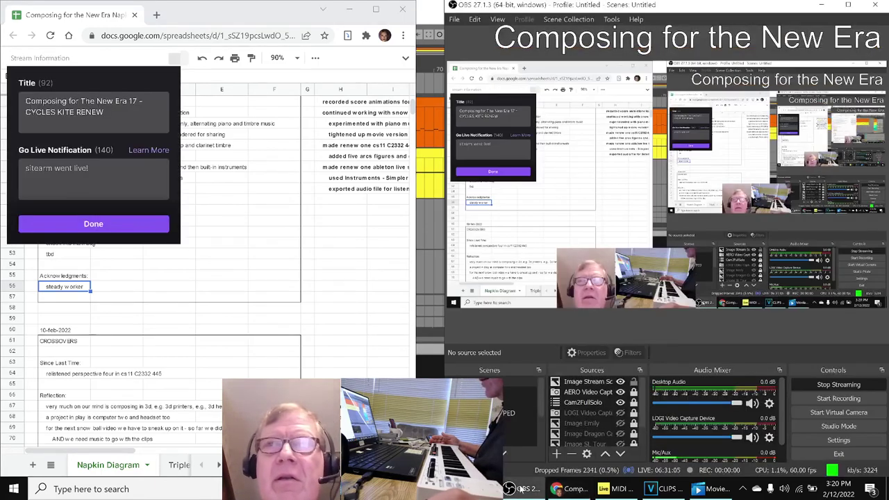